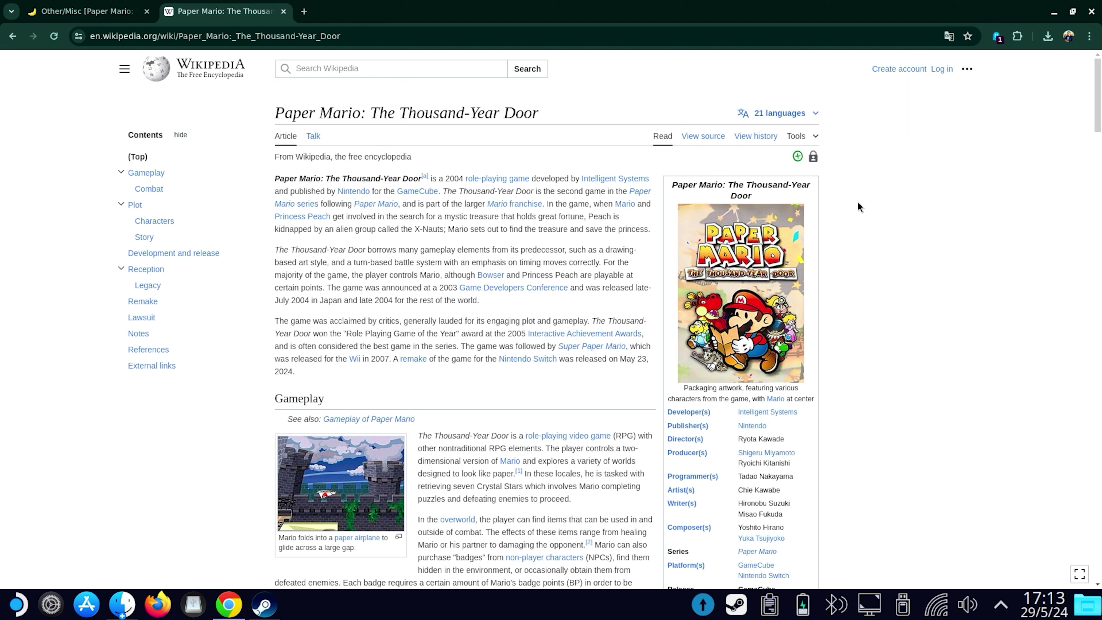
scroll(857, 202, "down", 1)
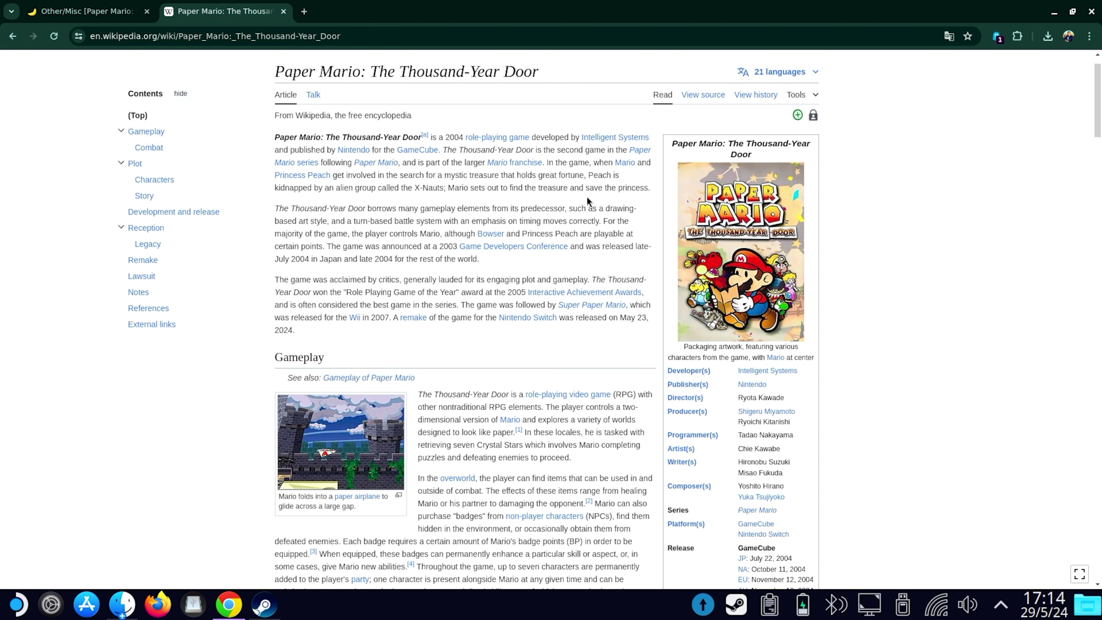
key("alt+Tab")
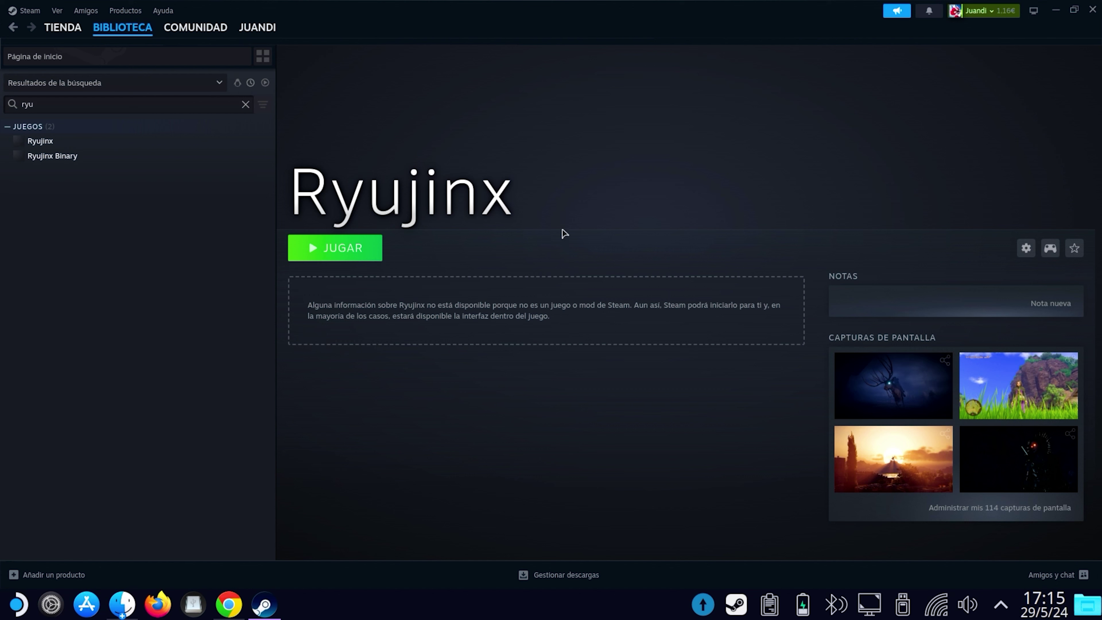
- Open the Ryujinx entry on EmuDeck's Manage Emulators page and view the Ryujinx application page in Discover
left_click(1053, 11)
left_click(870, 42)
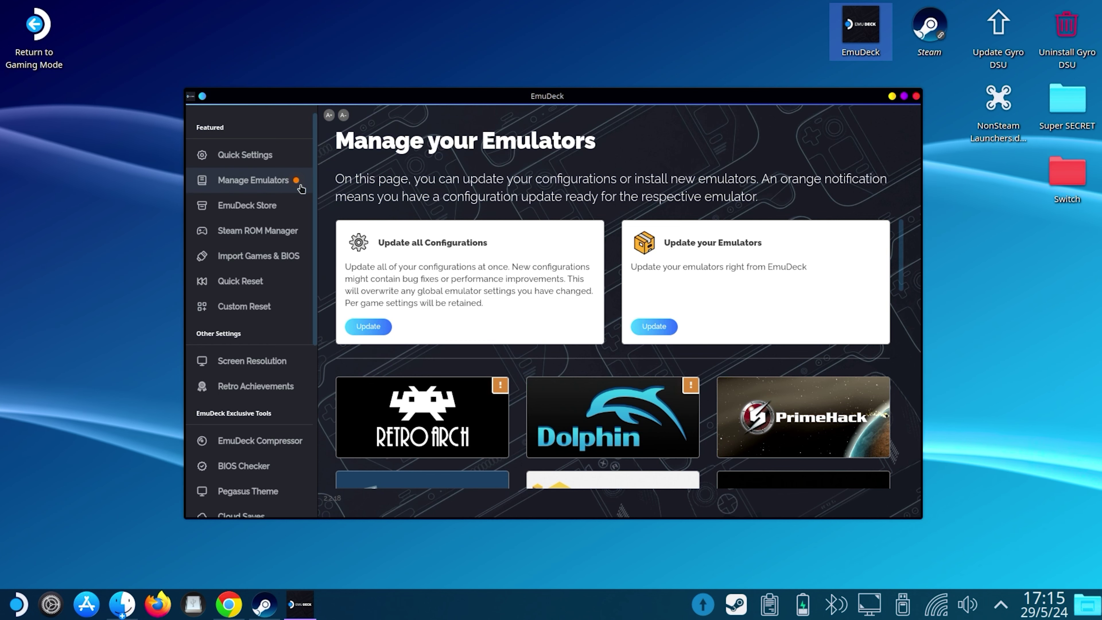
scroll(636, 345, "down", 8)
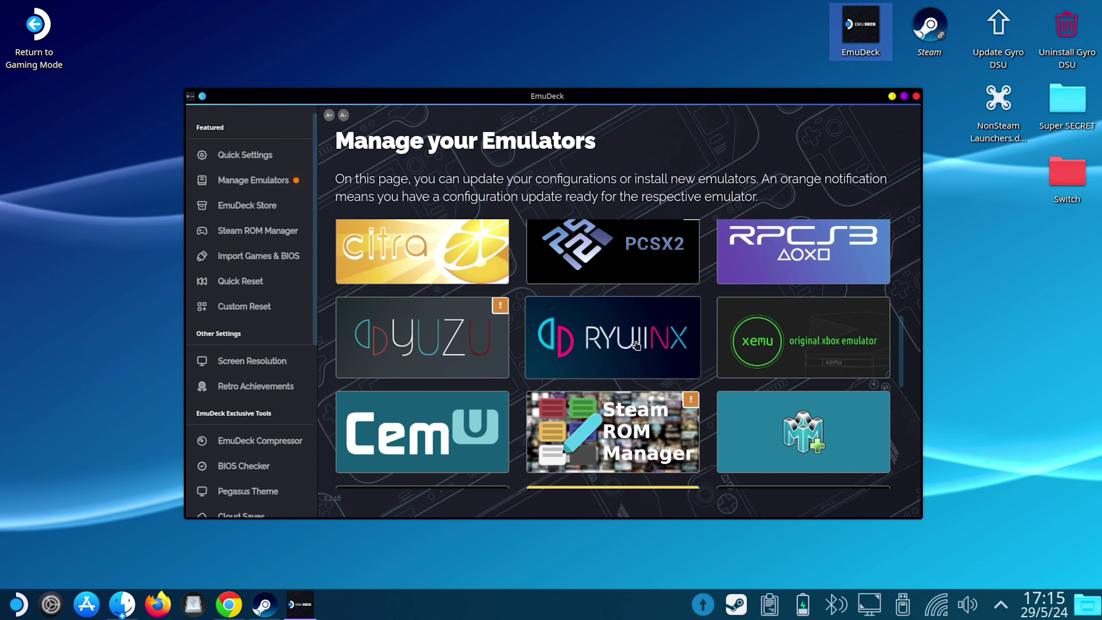
left_click(636, 345)
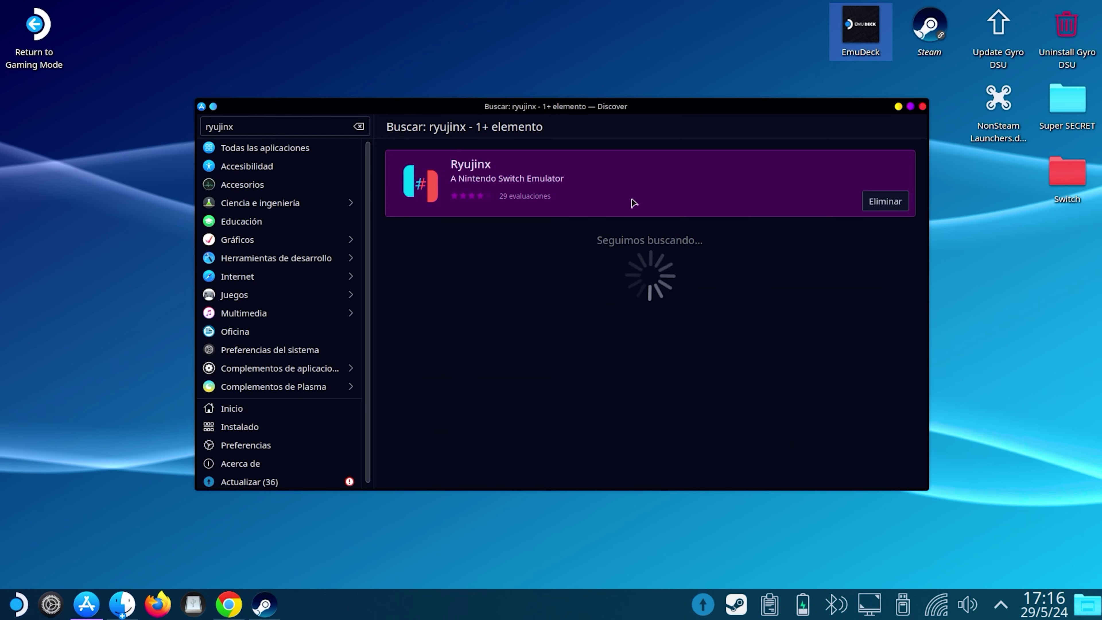
left_click(632, 202)
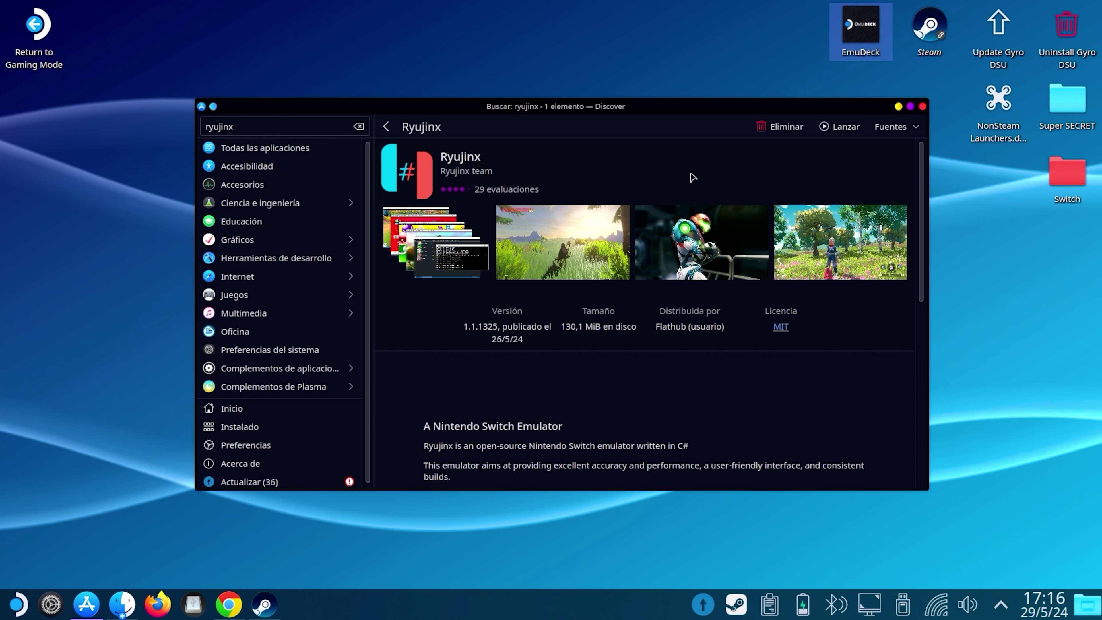
- Switch to Steam and browse the program list for adding a non-Steam product to the library
left_click(262, 605)
left_click(35, 576)
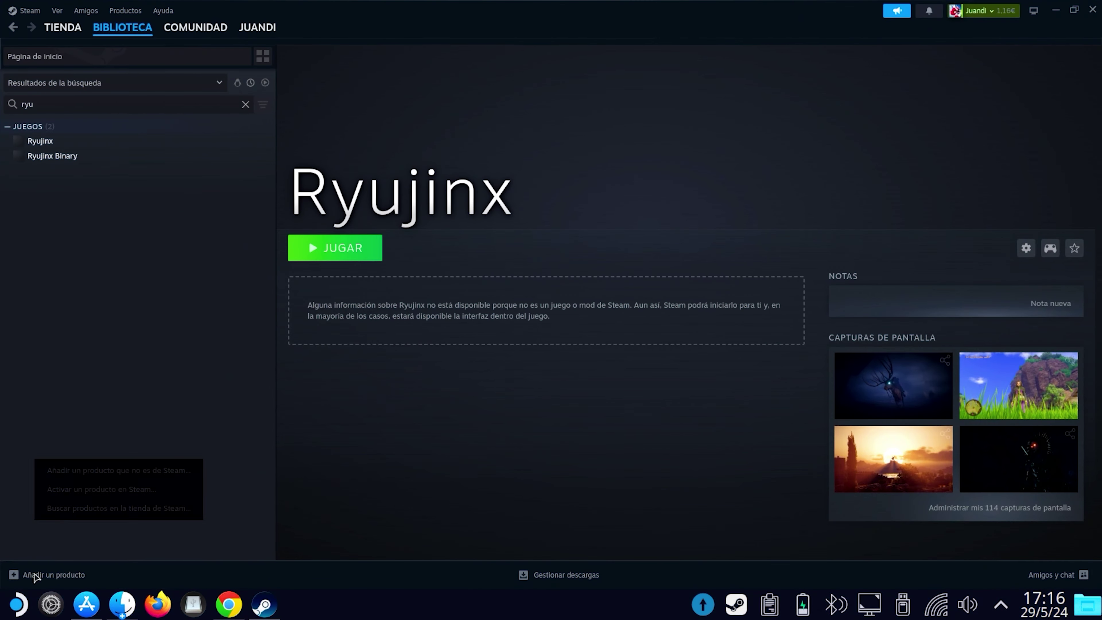
left_click(162, 471)
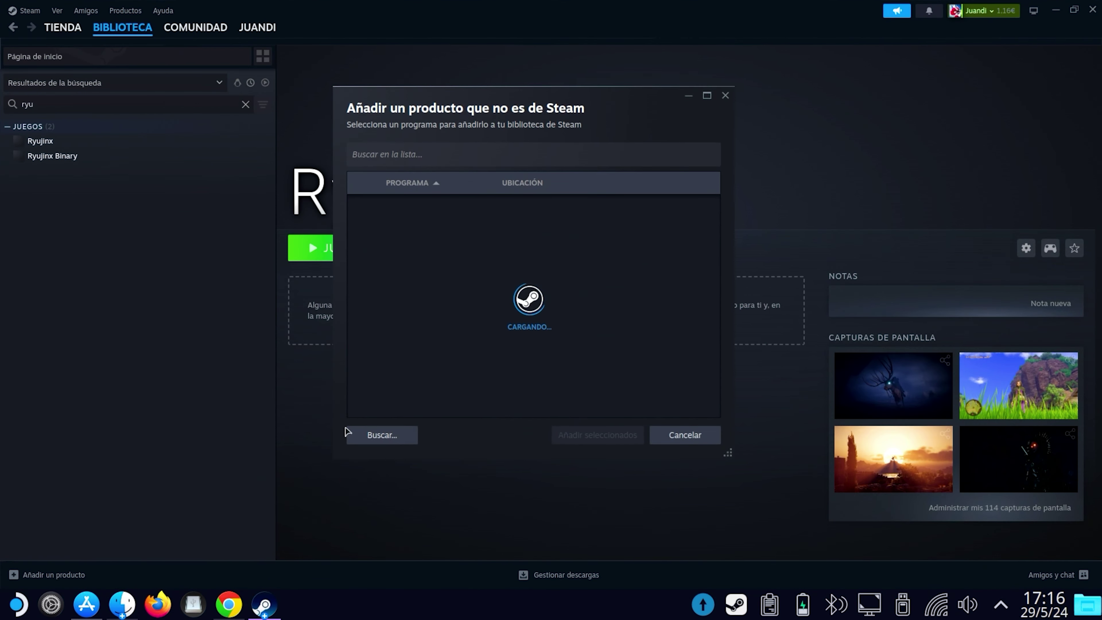
left_click_drag(721, 215, 710, 389)
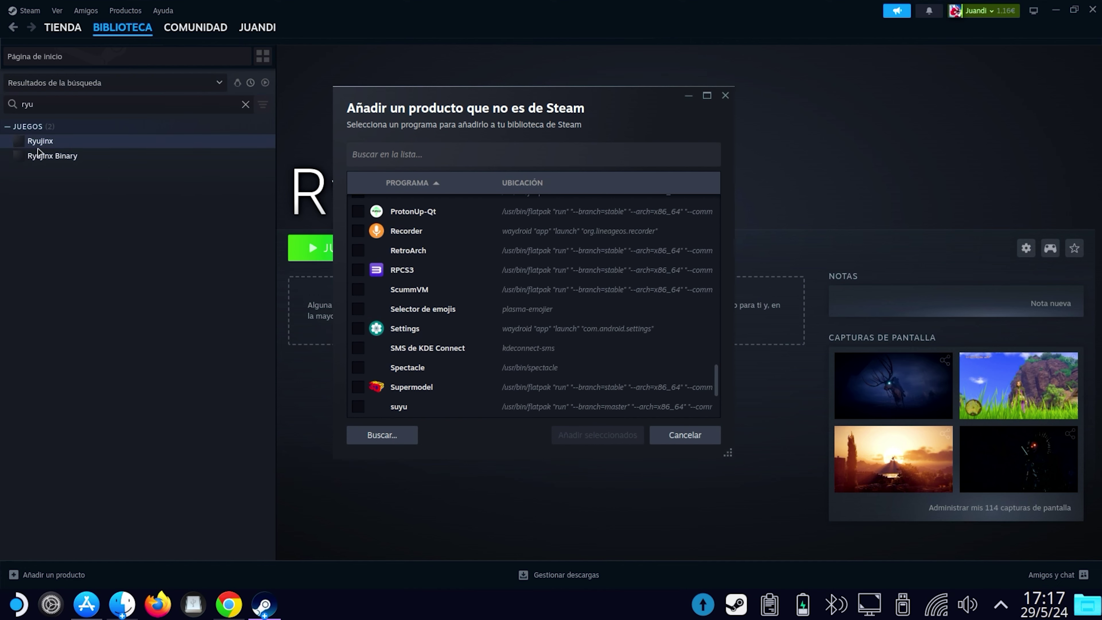
key("alt+Tab")
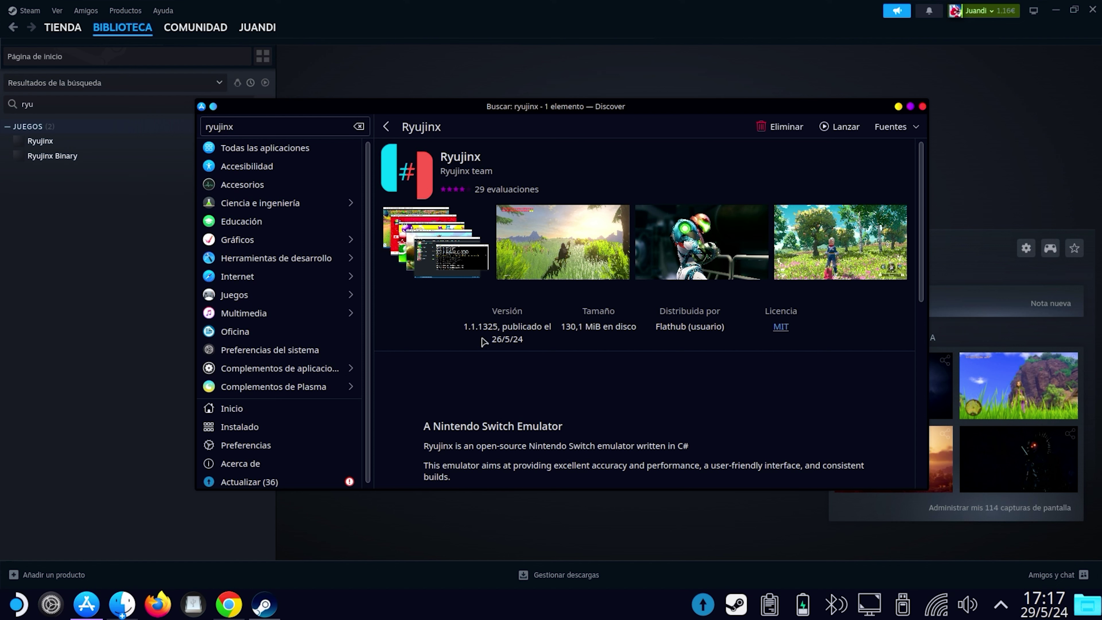
- Switch to Ryujinx and try to open its data folder from within the emulator
key("alt+Tab")
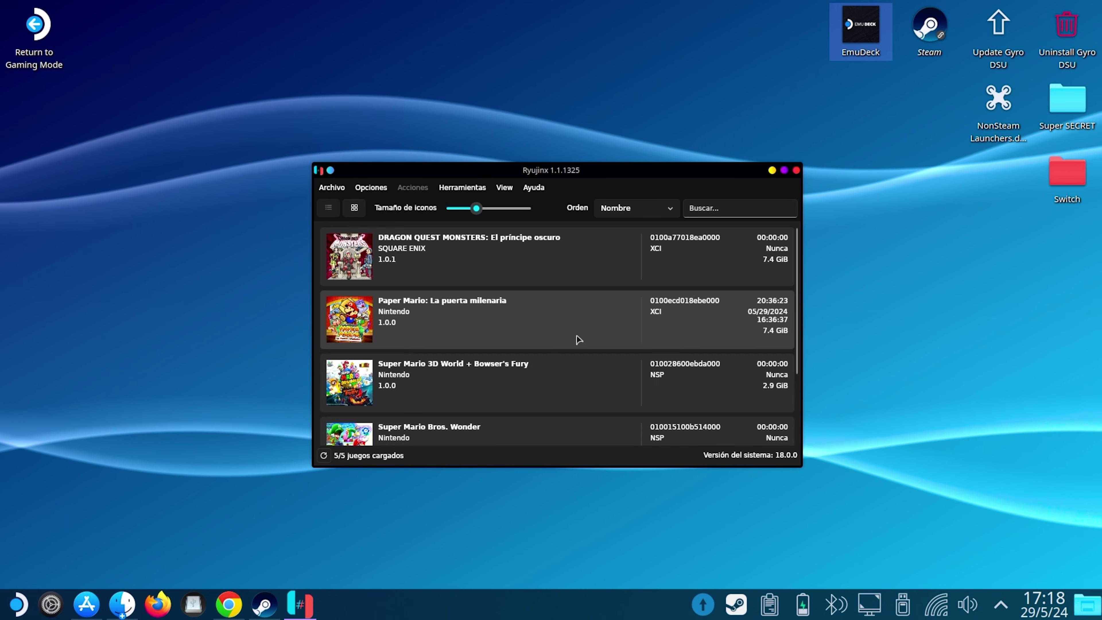
key("alt+h")
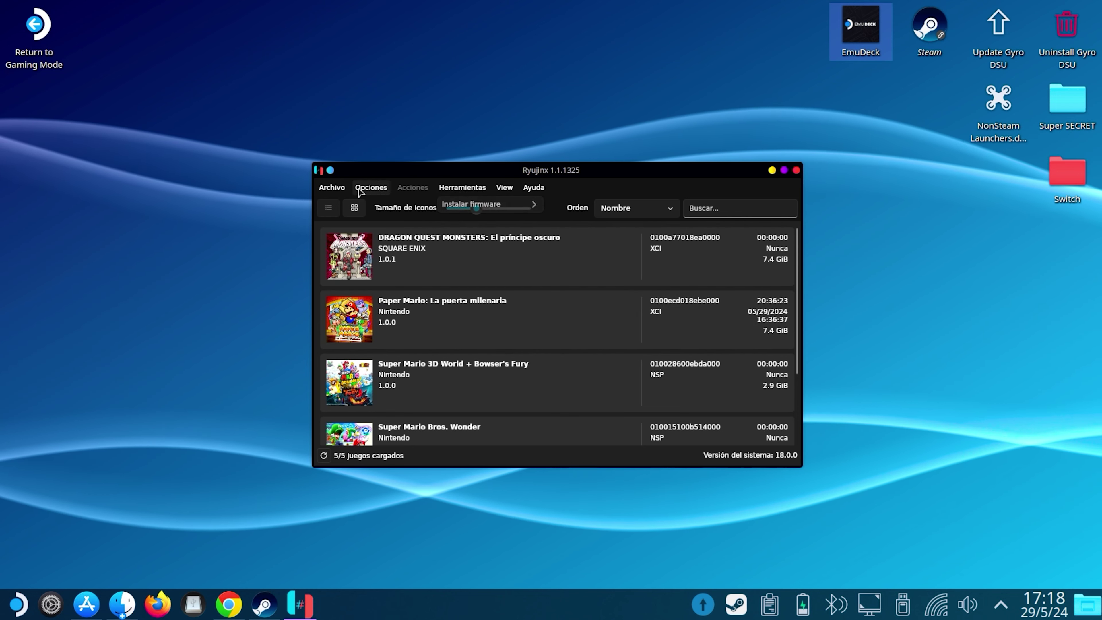
left_click(332, 187)
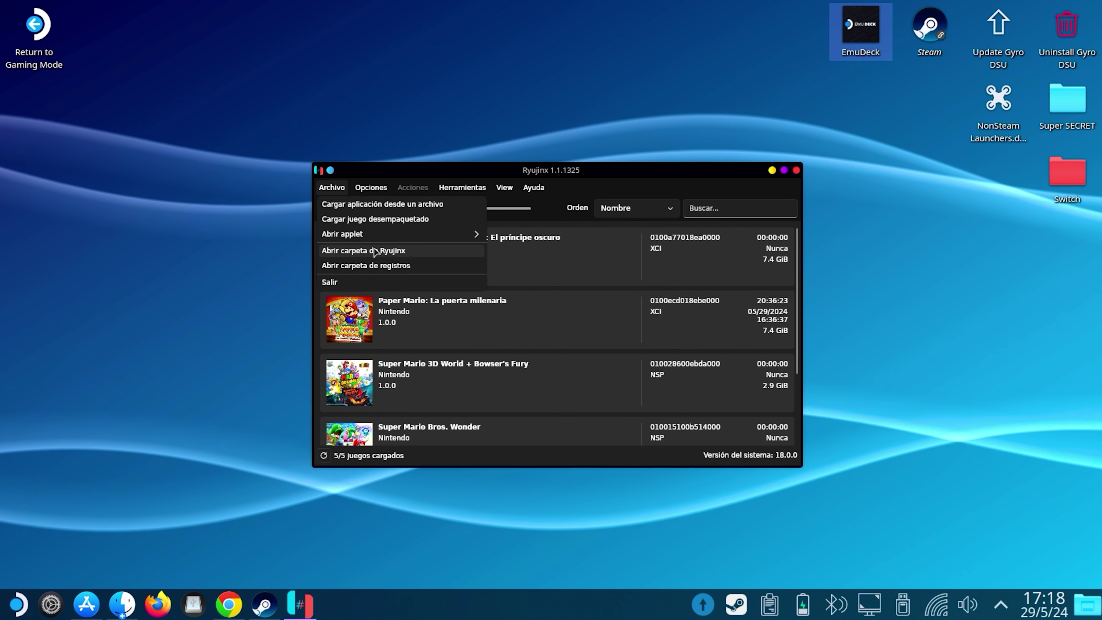
left_click(363, 250)
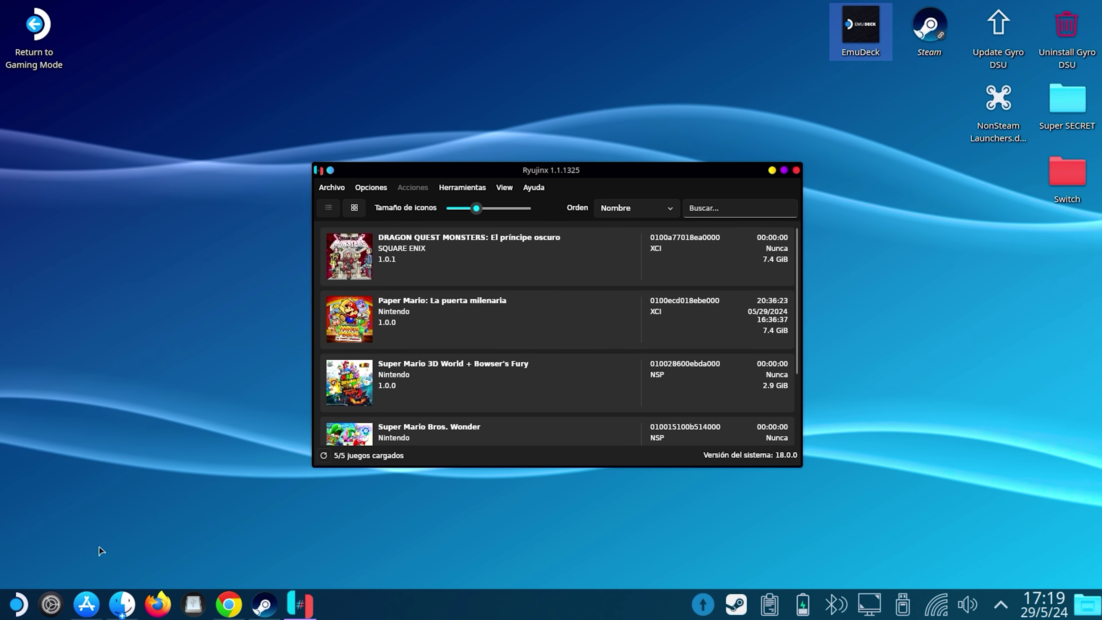
- Switch to the Dolphin file manager's Home folder and check the setting for showing hidden files
left_click(122, 603)
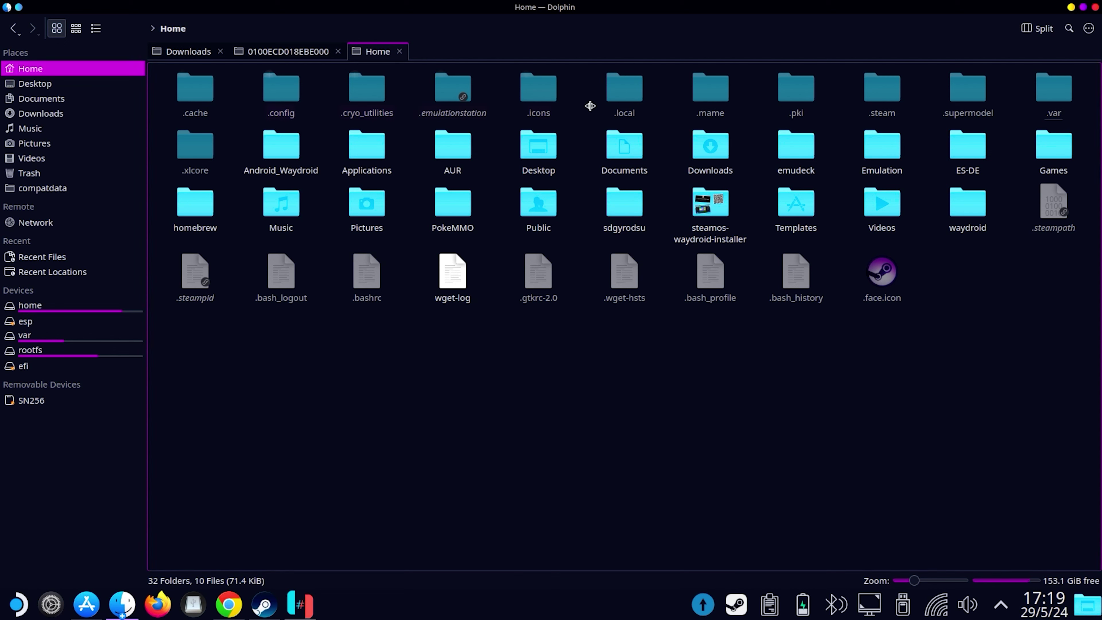
left_click(1090, 28)
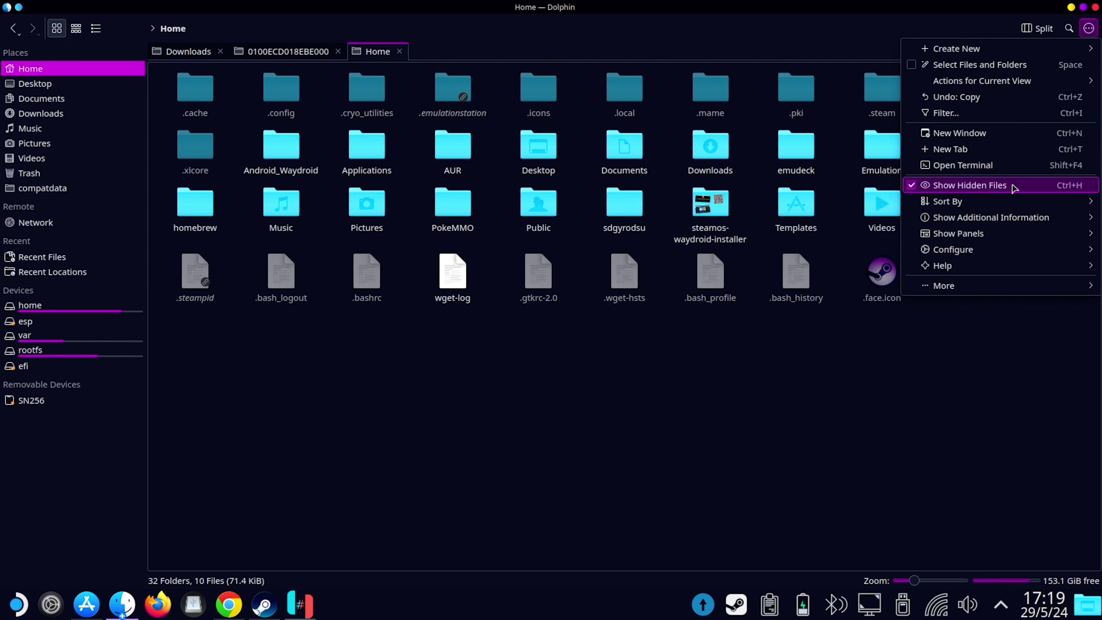
left_click(572, 354)
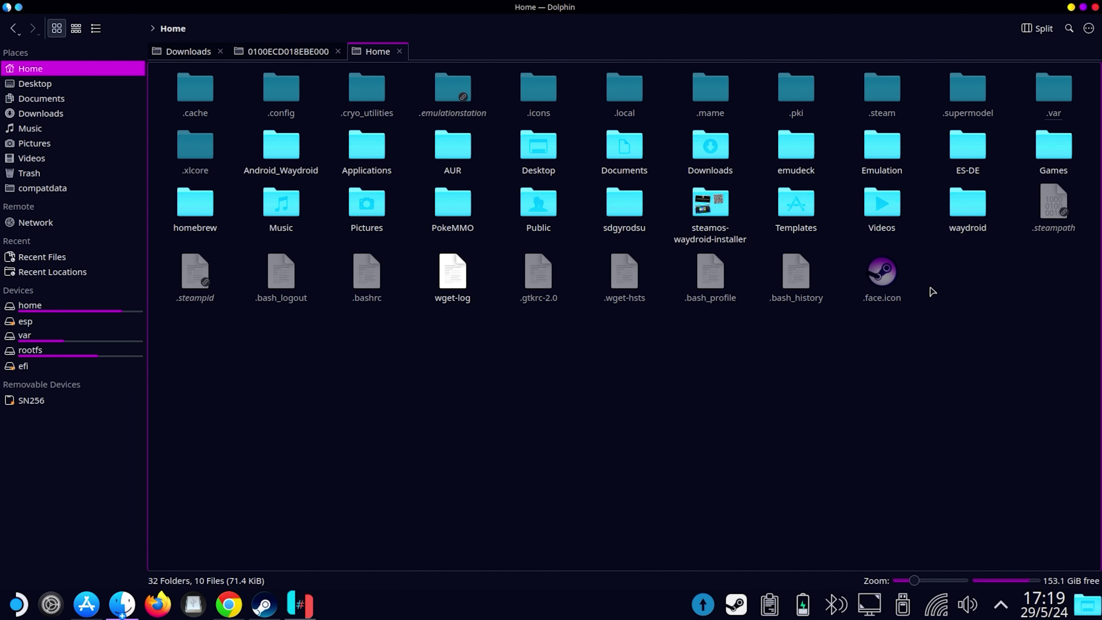
- Navigate from Home to the folder .var/app/org.ryujinx.Ryujinx/config/Ryujinx
left_click(1061, 100)
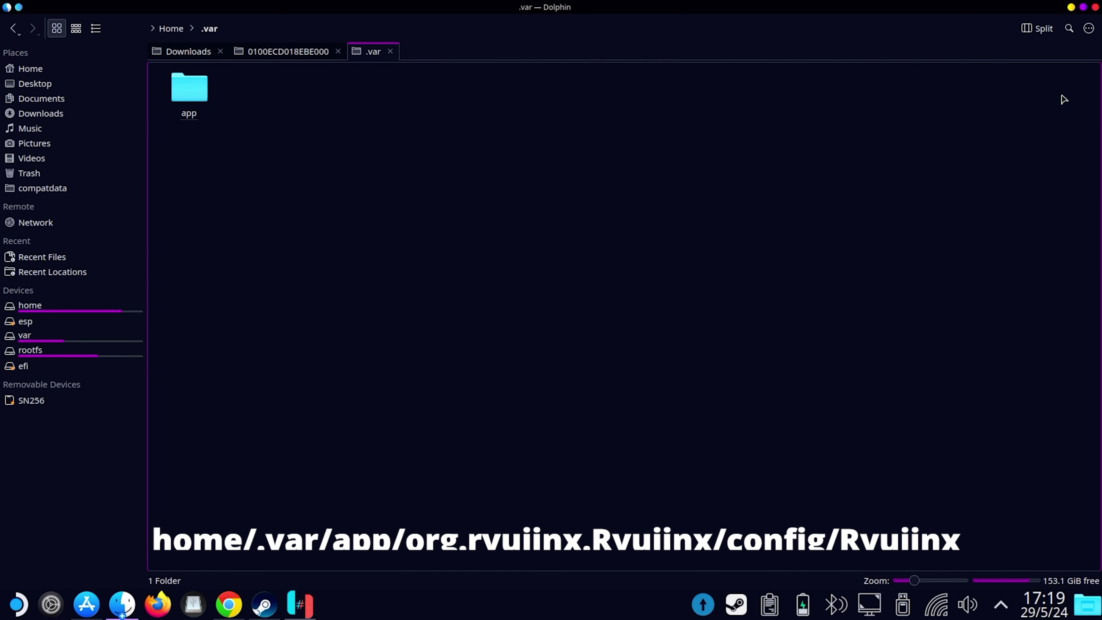
left_click(195, 87)
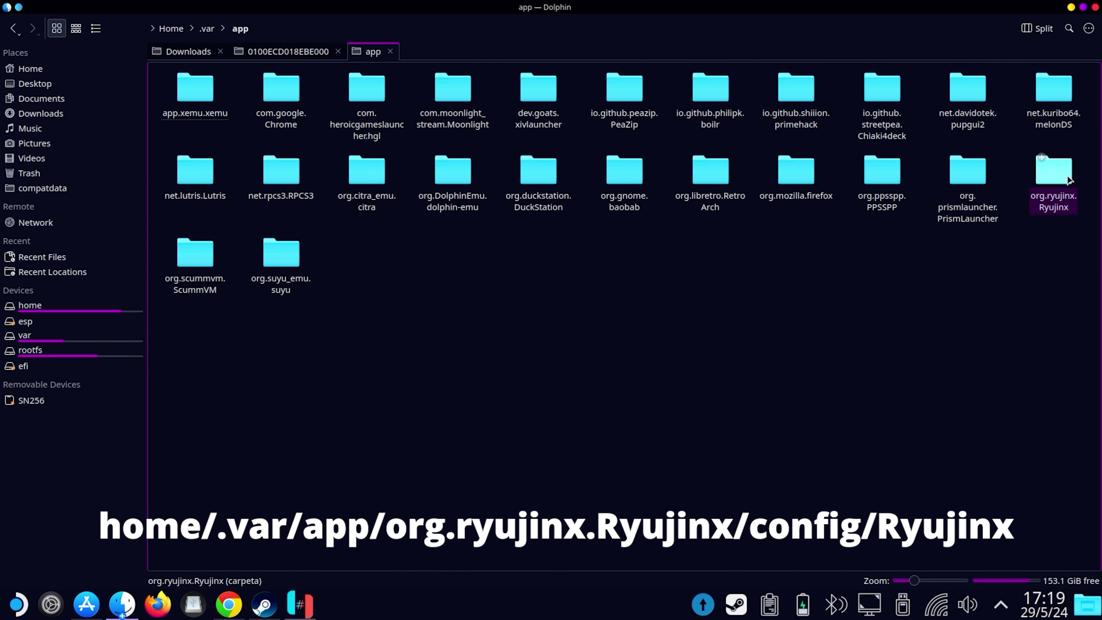
left_click(1061, 186)
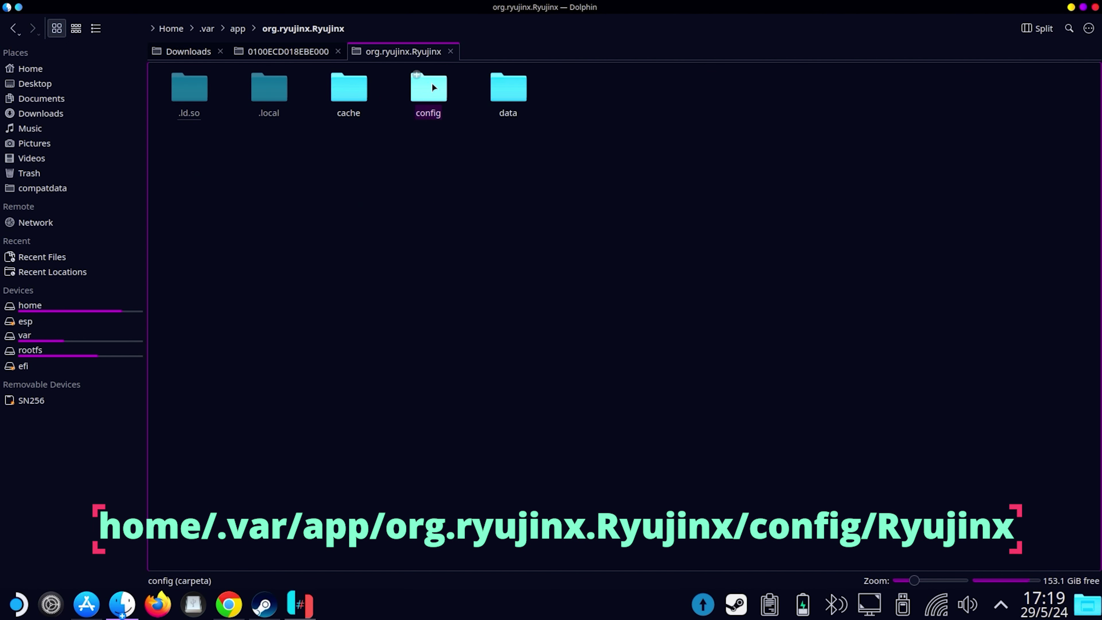
left_click(433, 87)
left_click(263, 87)
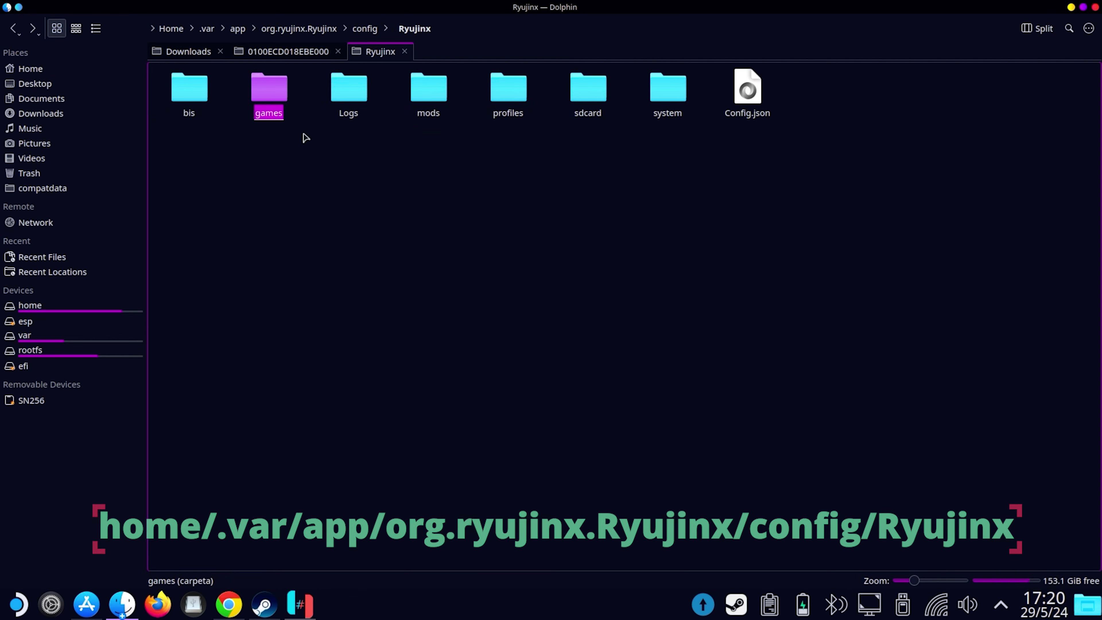
- Look inside the games folder of the Ryujinx configuration, and open the neighbouring system folder to view the key files
left_click(279, 89)
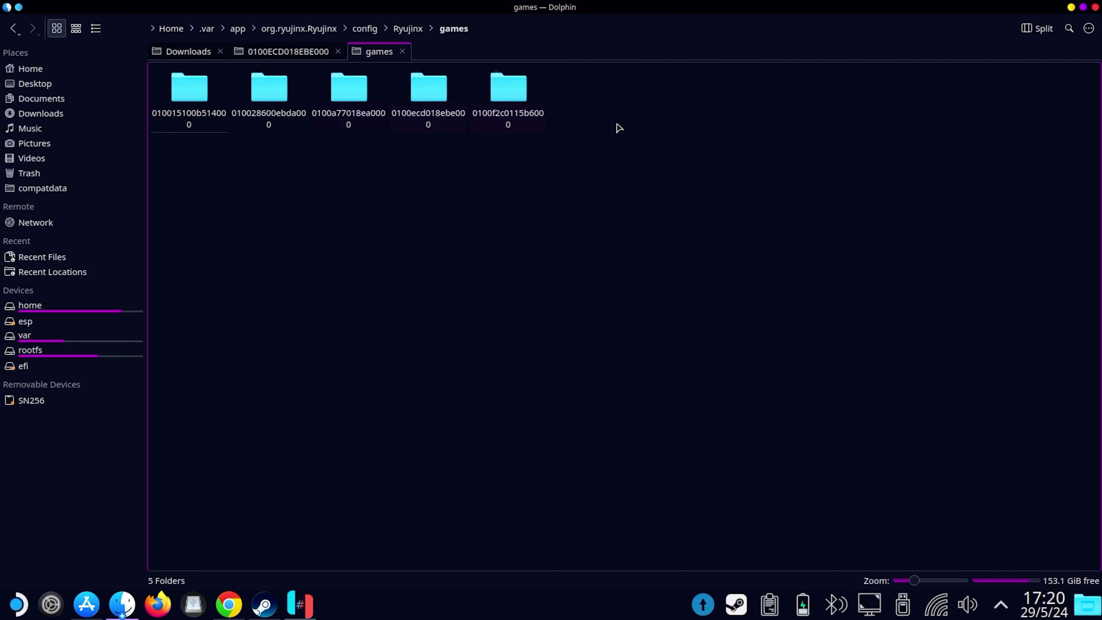
key("alt+Left")
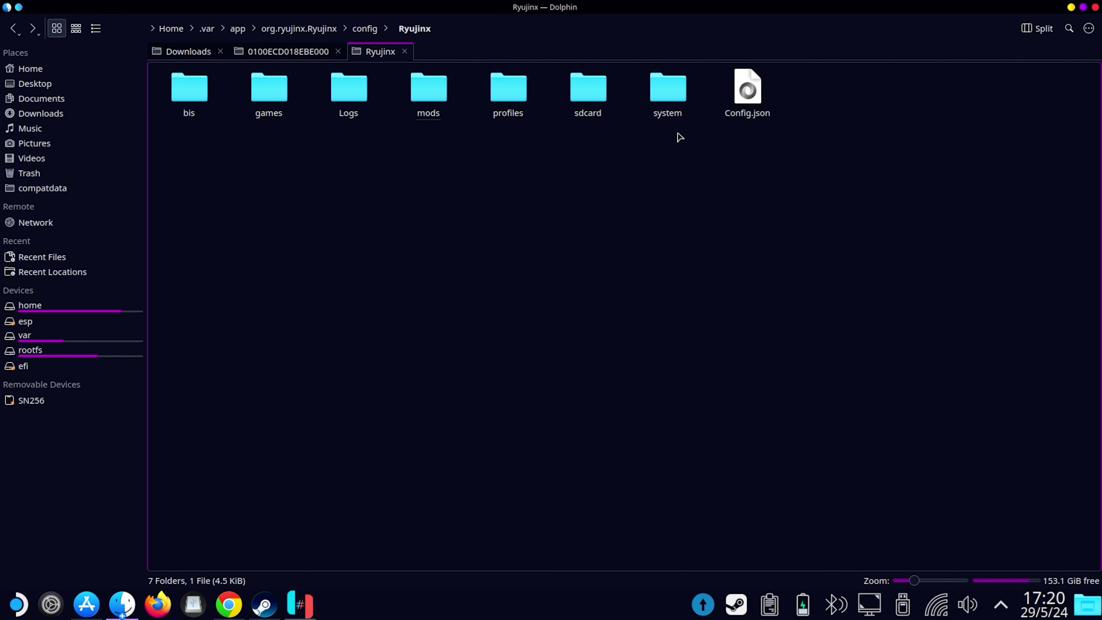
left_click(671, 102)
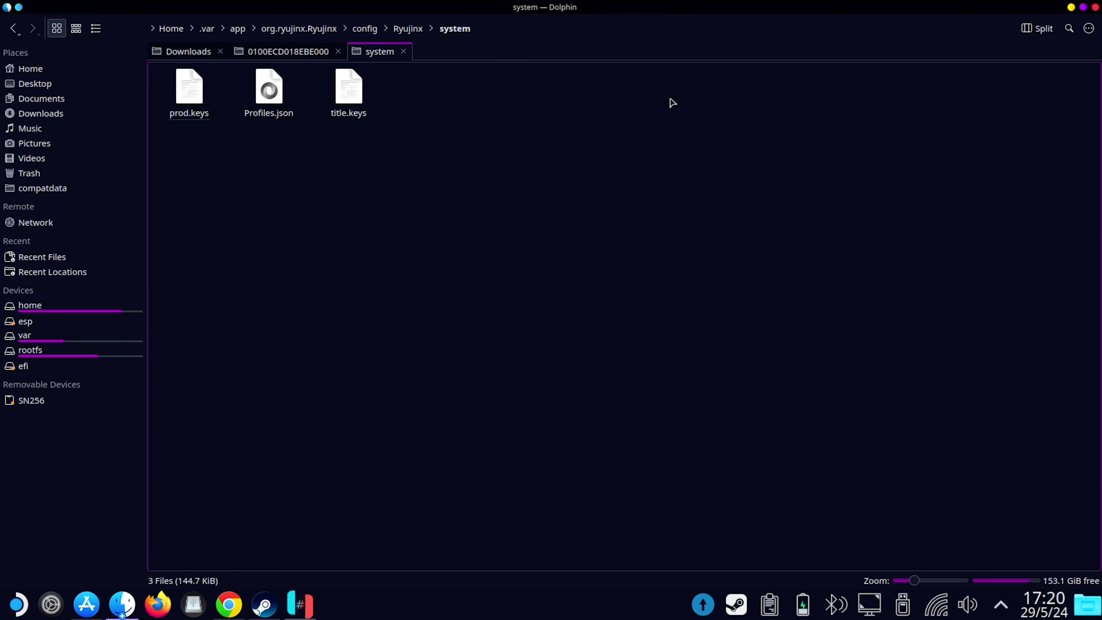
left_click_drag(464, 149, 519, 207)
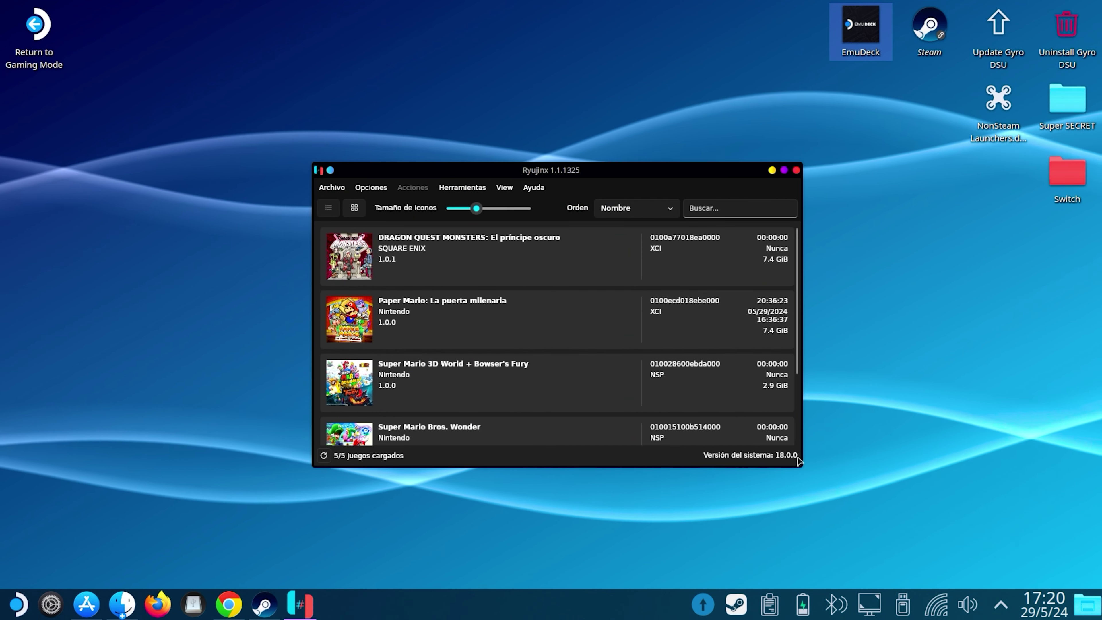
- In Ryujinx, select Firmware 18.0.0.zip for installing firmware from an XCI or ZIP file, and cancel the selection
left_click(463, 189)
mouse_move(463, 211)
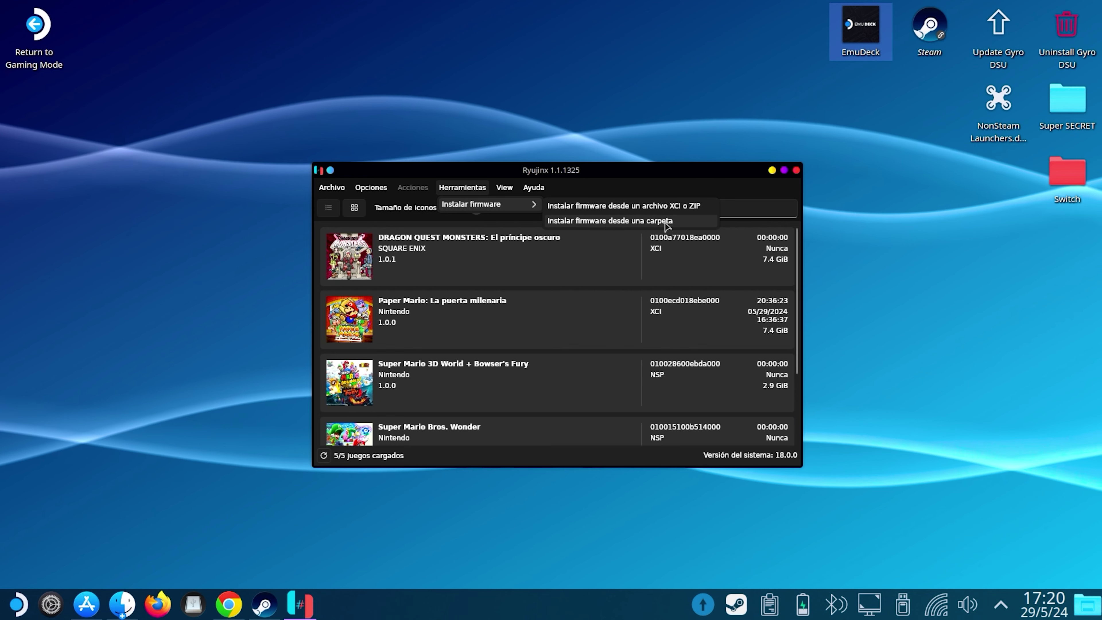
left_click(679, 213)
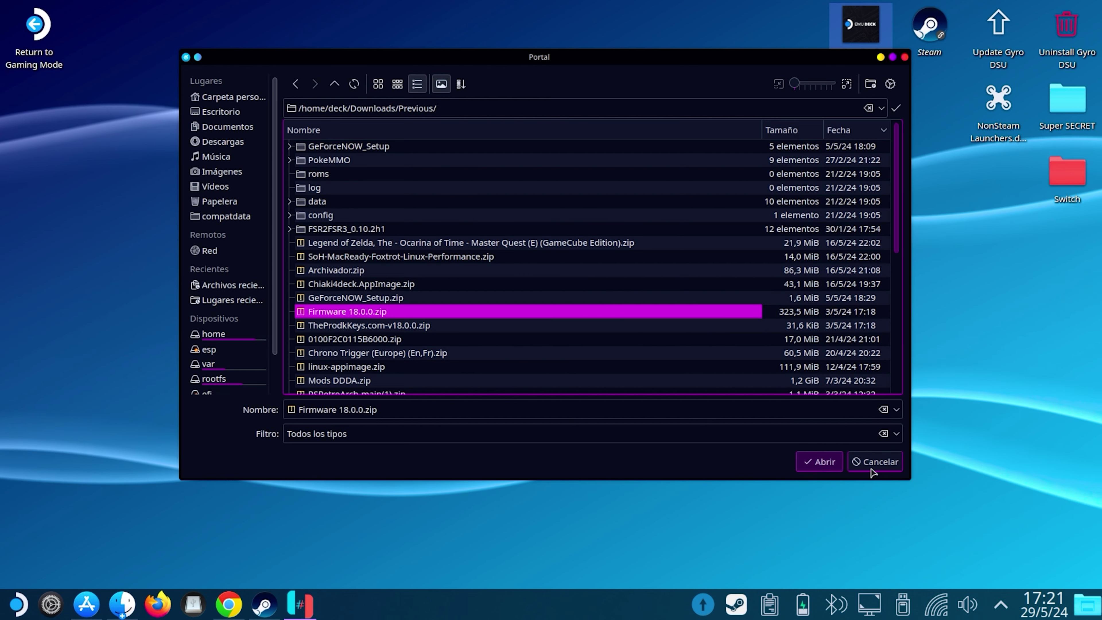
left_click(881, 470)
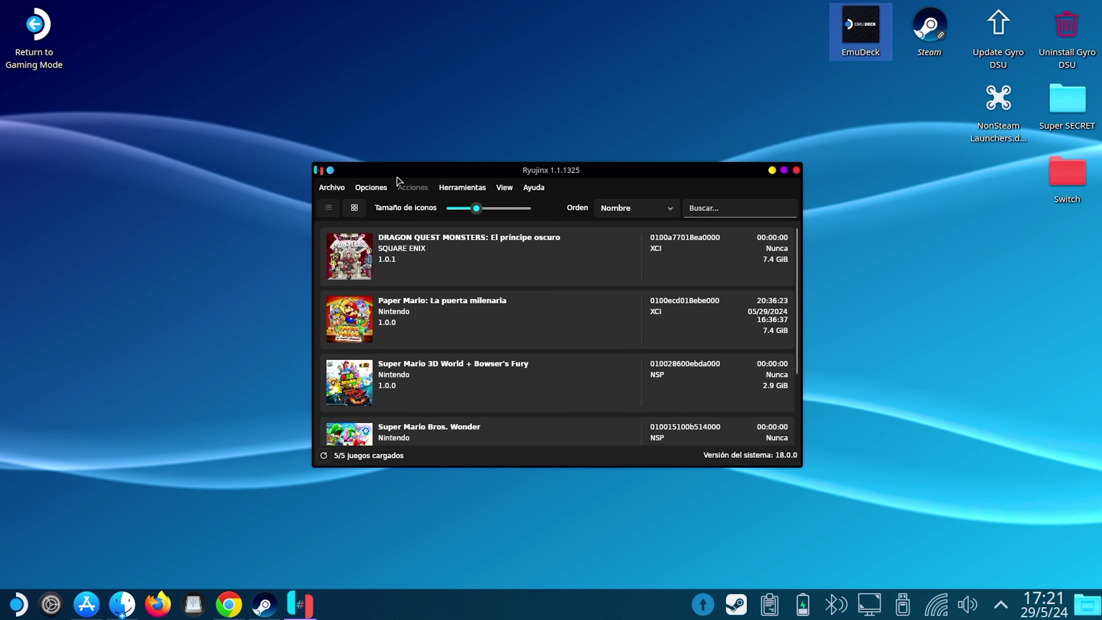
- Open the Ryujinx configuration and view the input settings (Entrada)
left_click(366, 191)
left_click(400, 267)
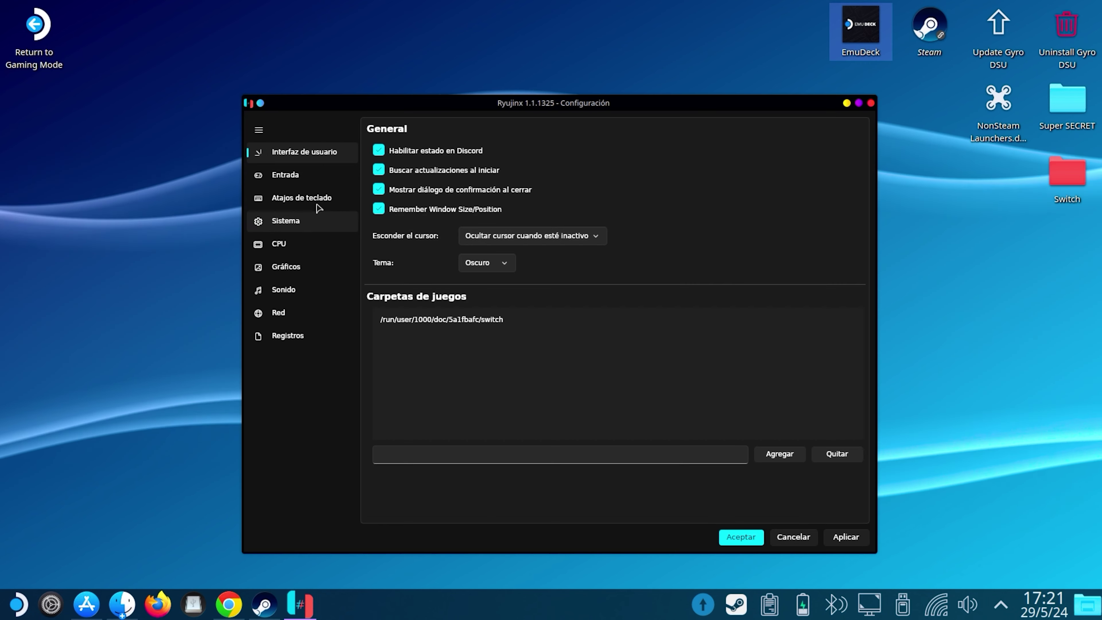
left_click(282, 178)
left_click(438, 165)
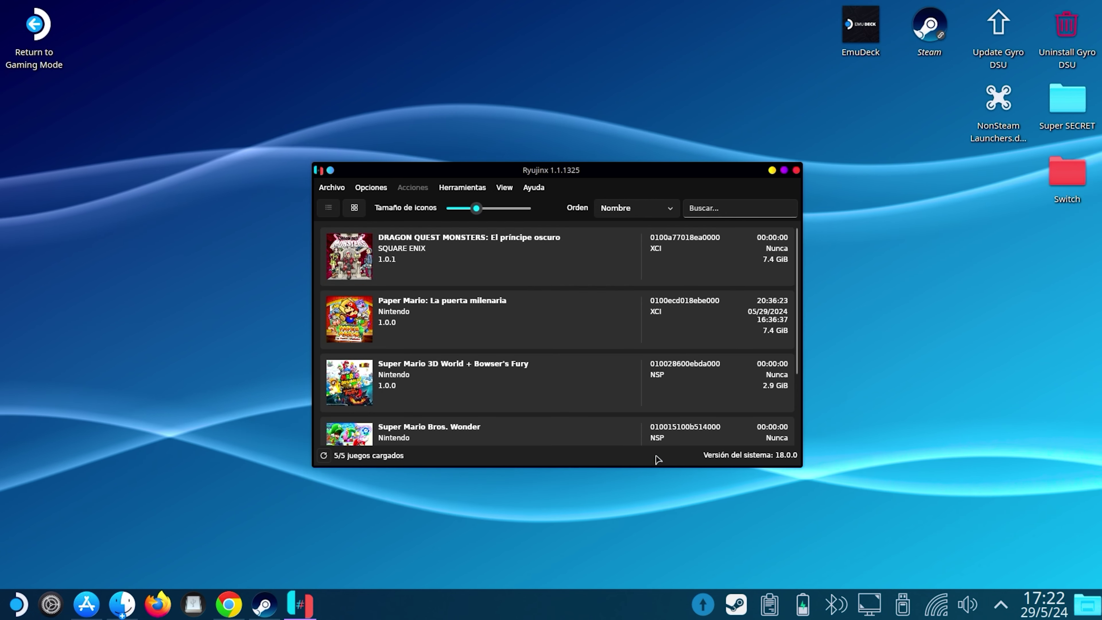
- Open the Ryujinx configuration and add /home/deck/Emulation/roms/switch as a game folder
left_click(371, 187)
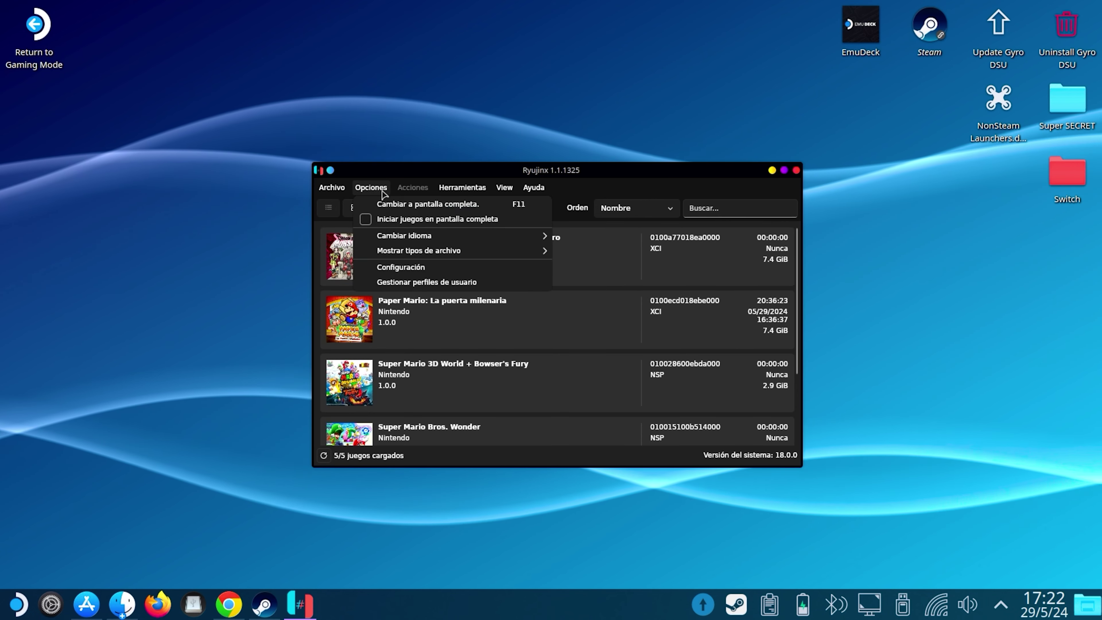
left_click(386, 269)
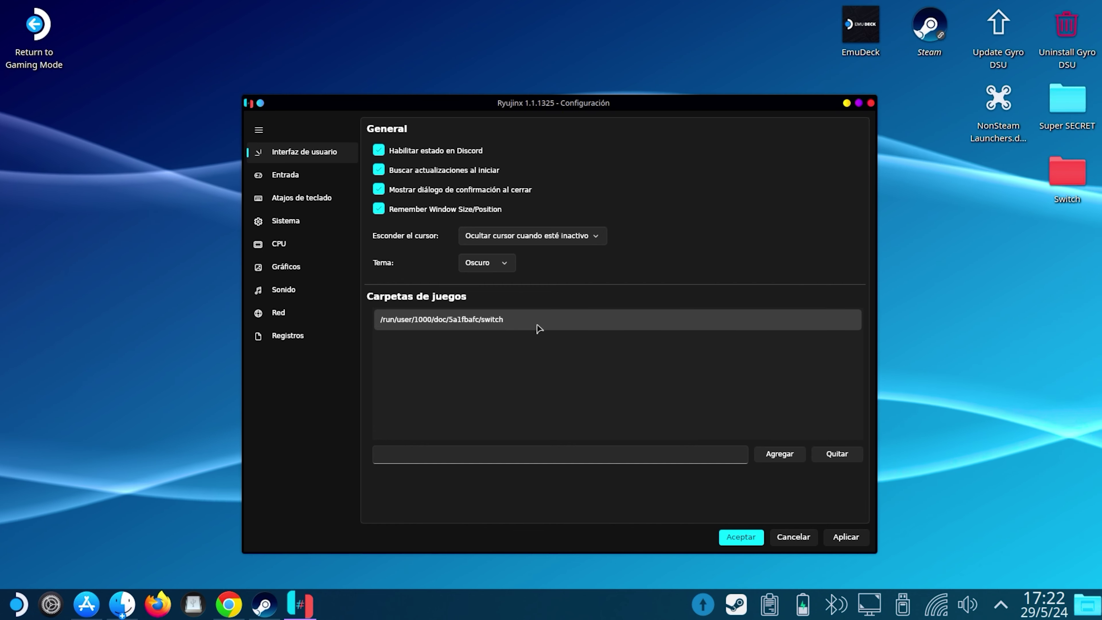
left_click(787, 458)
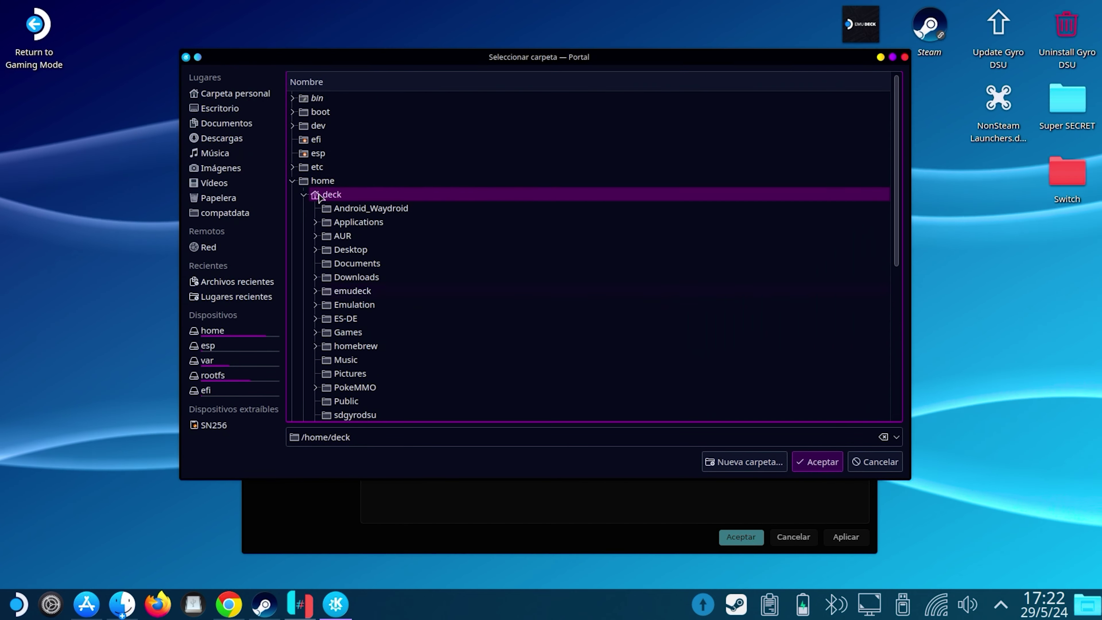
left_click(316, 304)
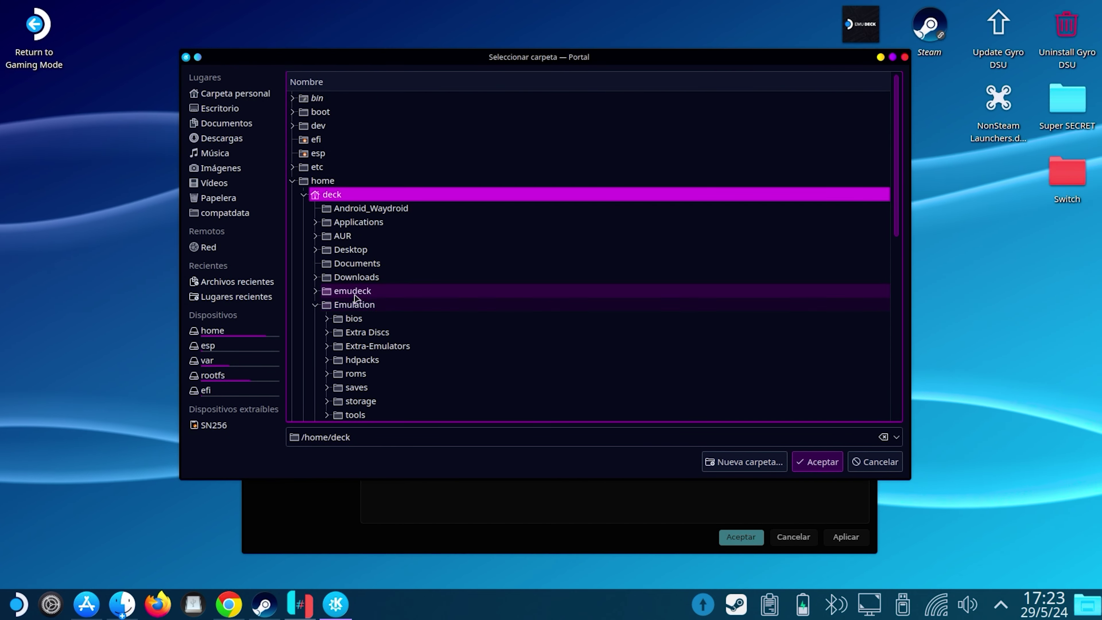
left_click(393, 305)
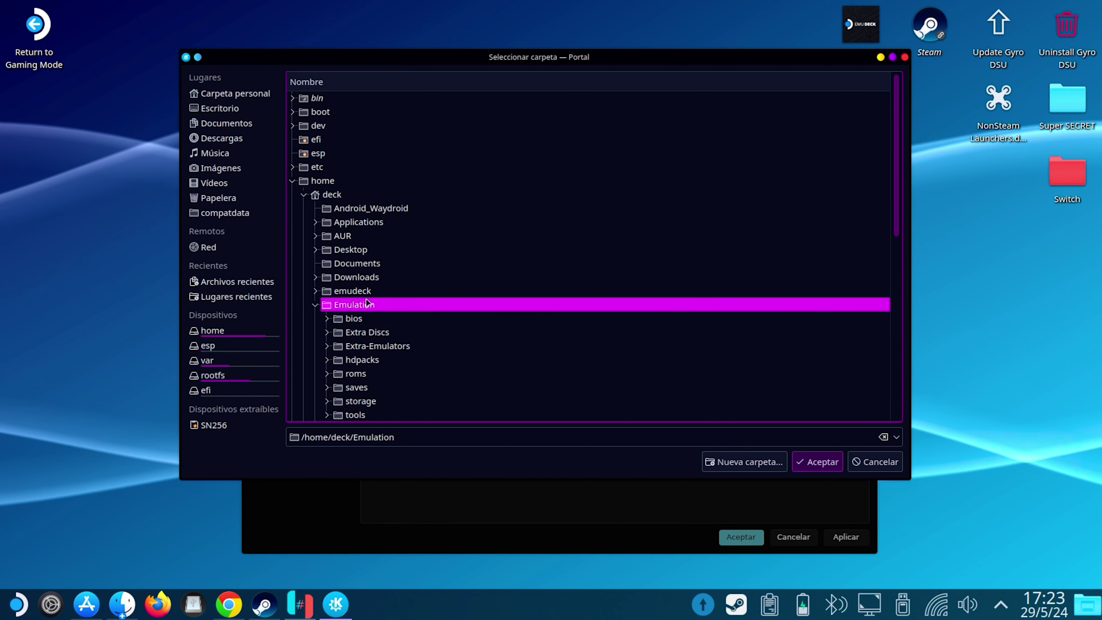
left_click(503, 373)
left_click(503, 373)
scroll(503, 372, "down", 10)
left_click(455, 346)
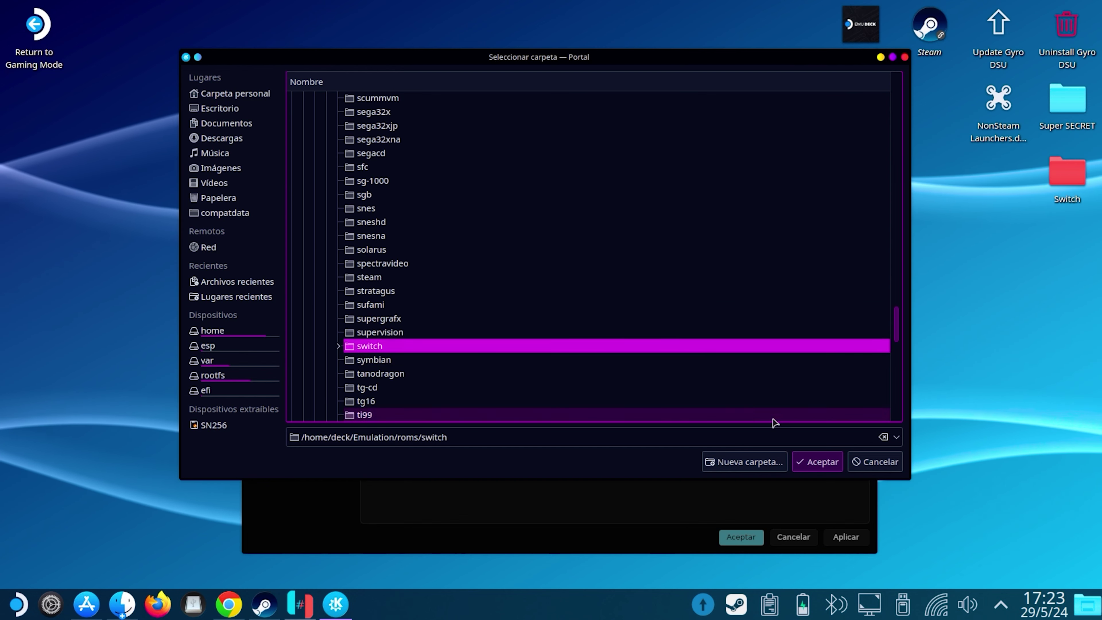
left_click(818, 461)
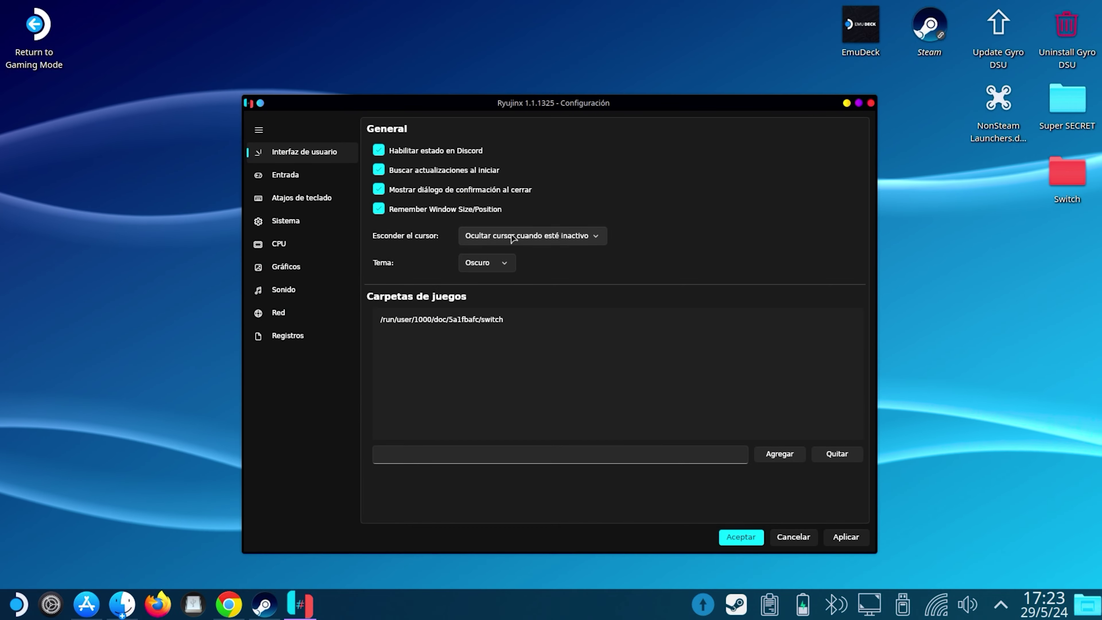
- In the system settings, keep the region on Europa, choose Español as the system language, and accept the configuration
left_click(291, 220)
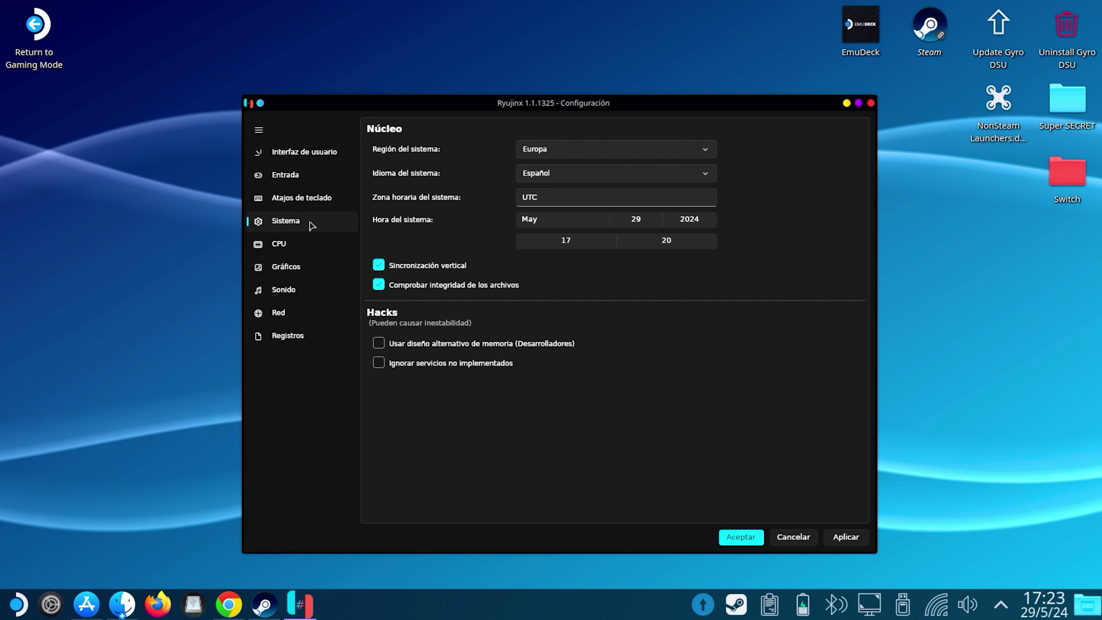
left_click(559, 151)
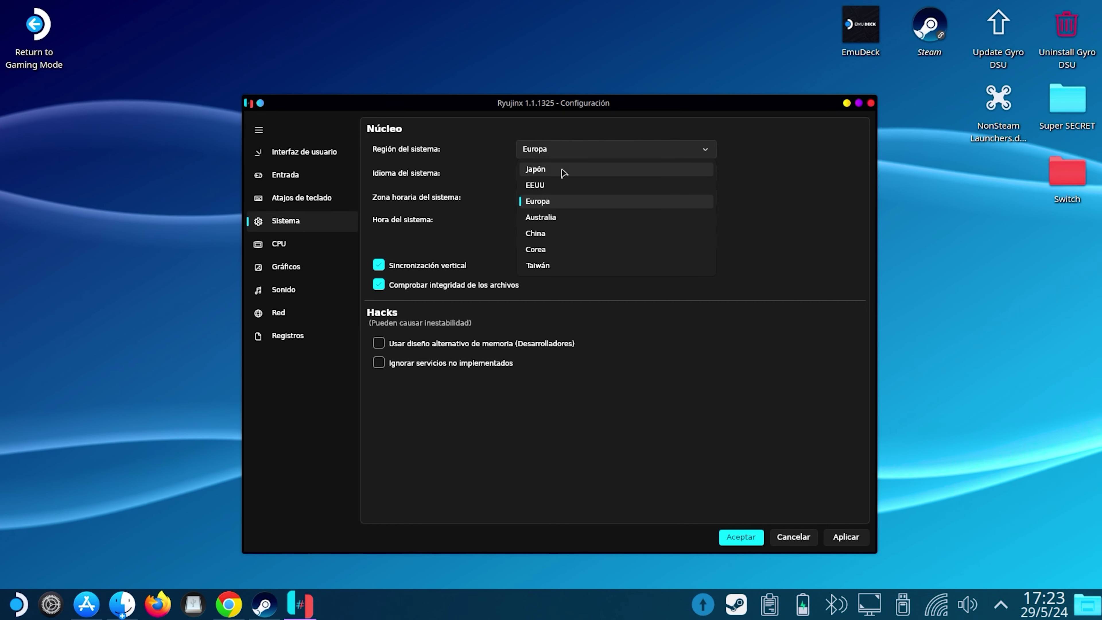
left_click(815, 223)
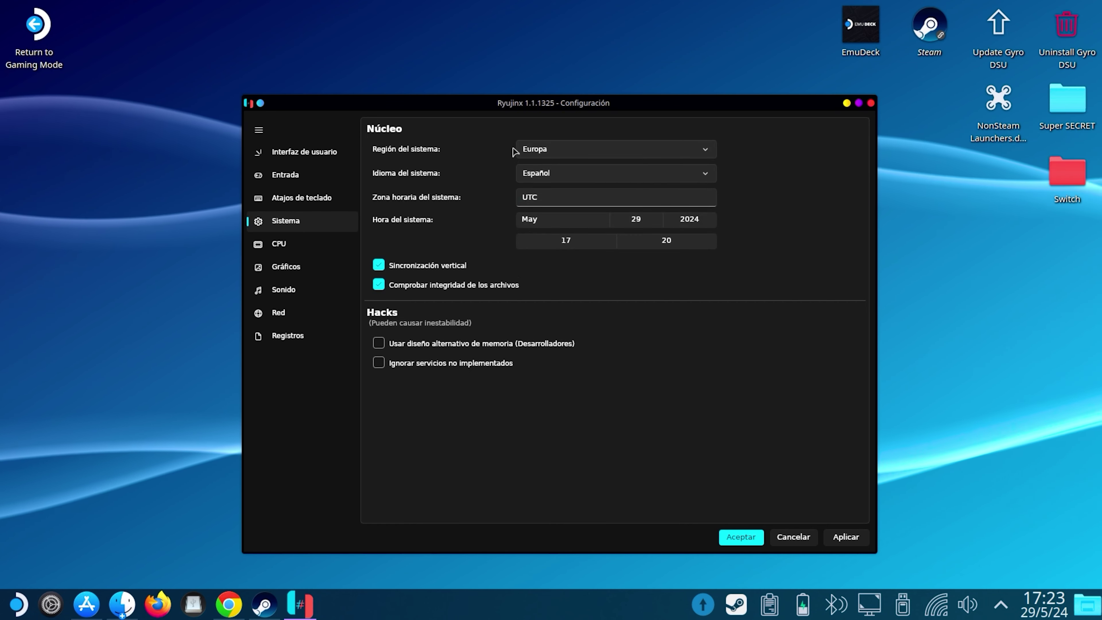
left_click(534, 150)
left_click(596, 174)
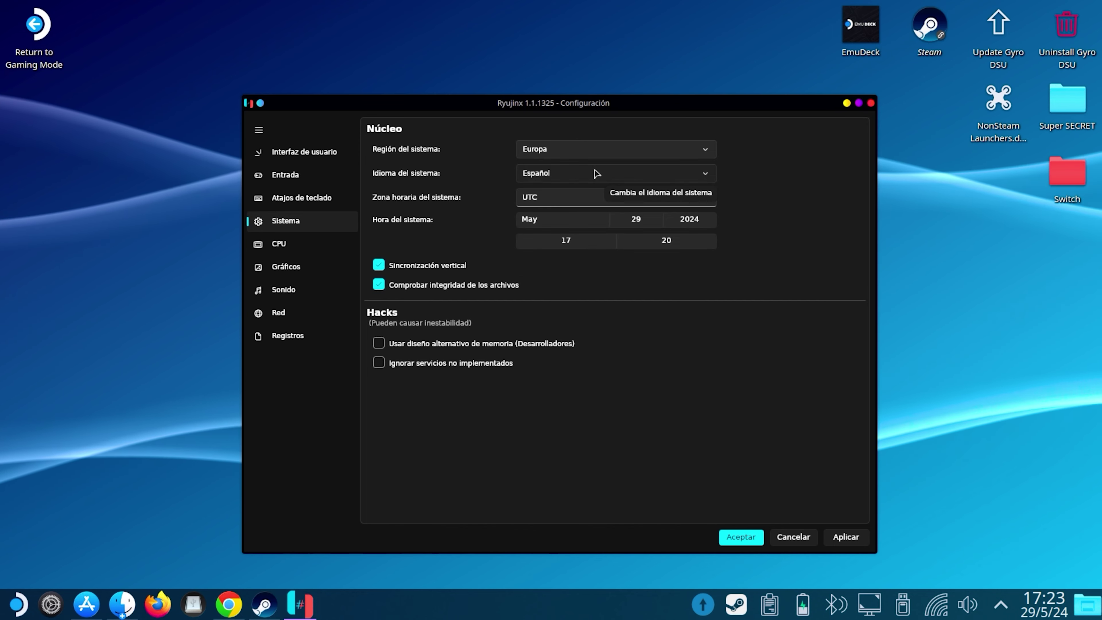
left_click(596, 173)
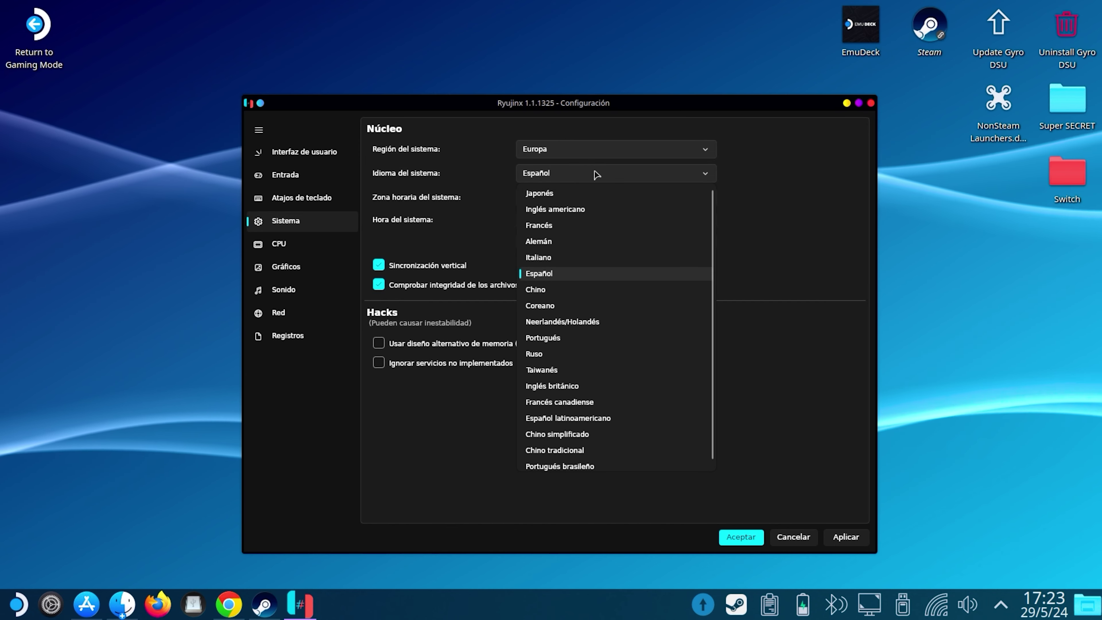
left_click(594, 273)
left_click(740, 536)
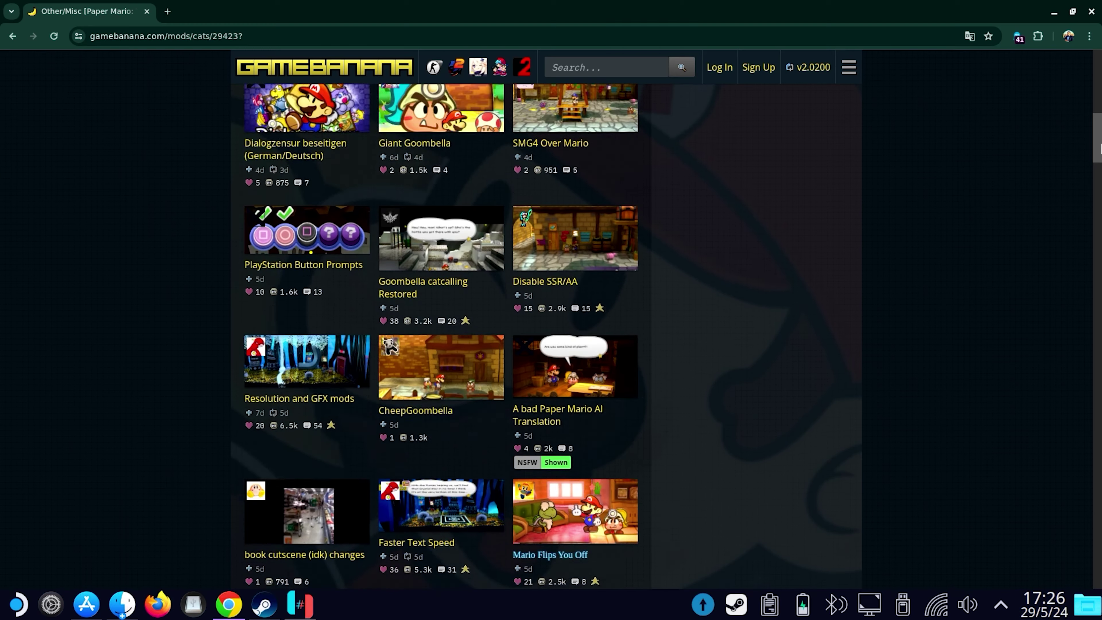
- In Chrome, browse GameBanana's Other/Misc mods for Paper Mario: The Thousand Year Door and open the FPS Mods page
scroll(1098, 170, "down", 9)
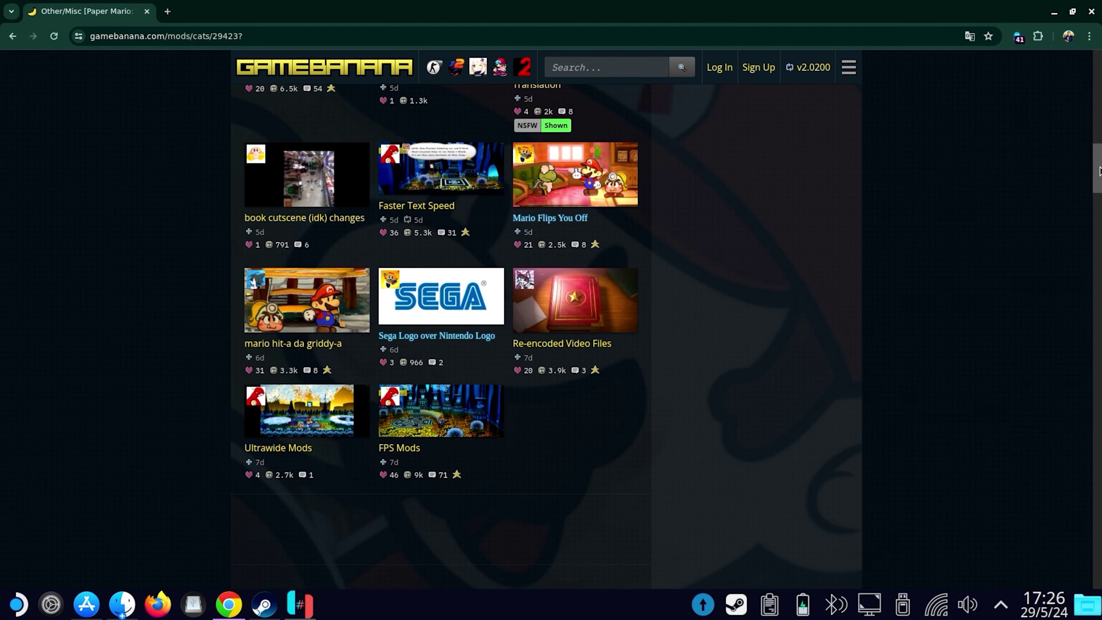
left_click_drag(1099, 170, 1098, 145)
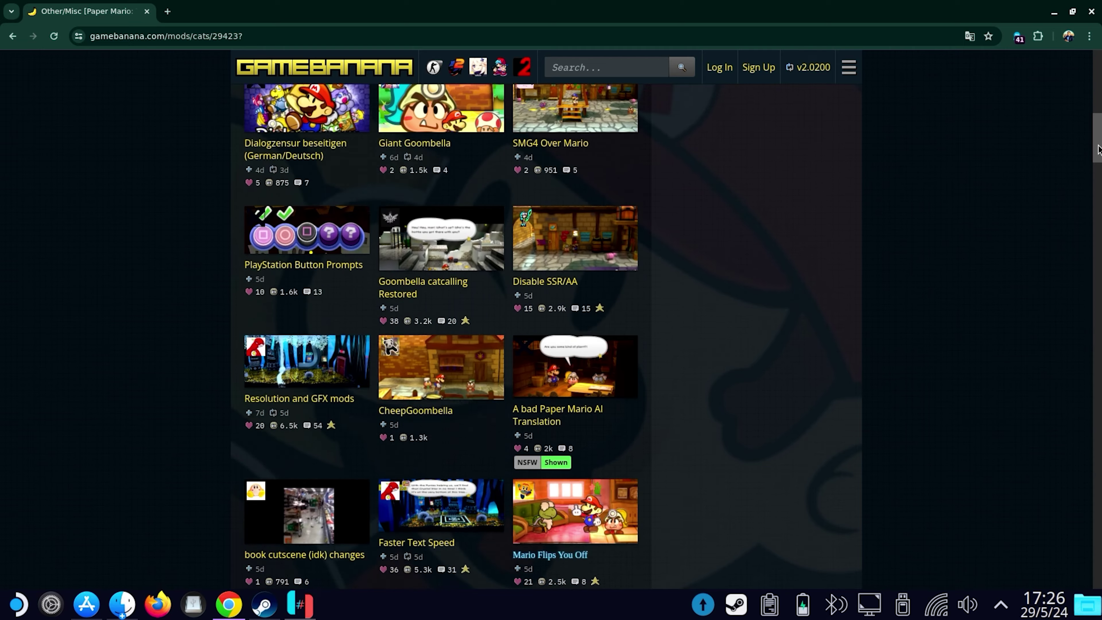
scroll(1099, 145, "down", 7)
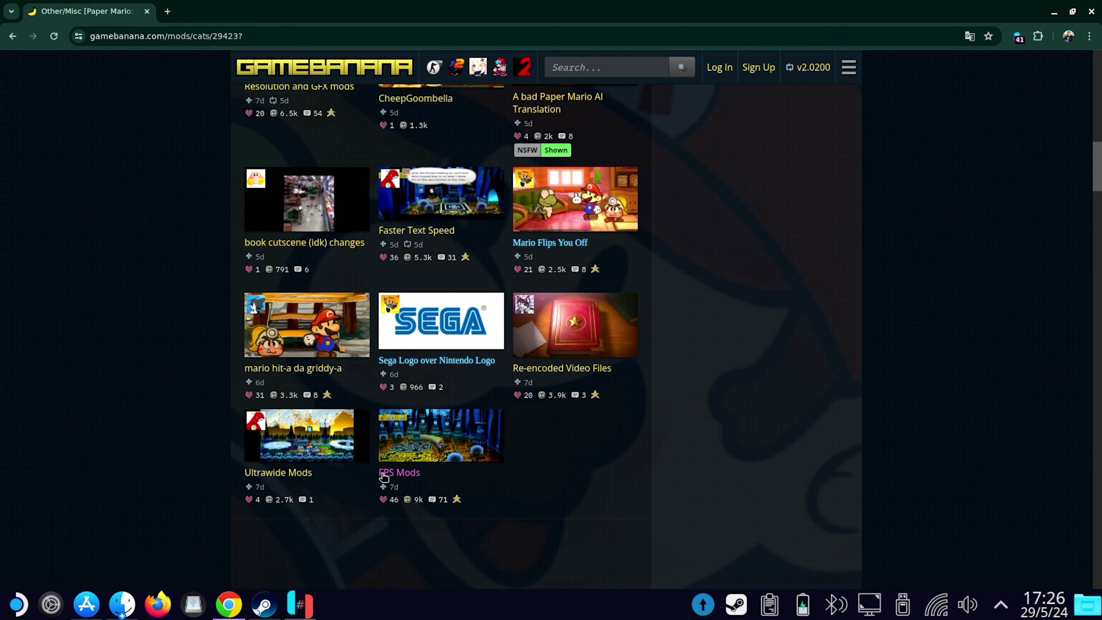
left_click(398, 477)
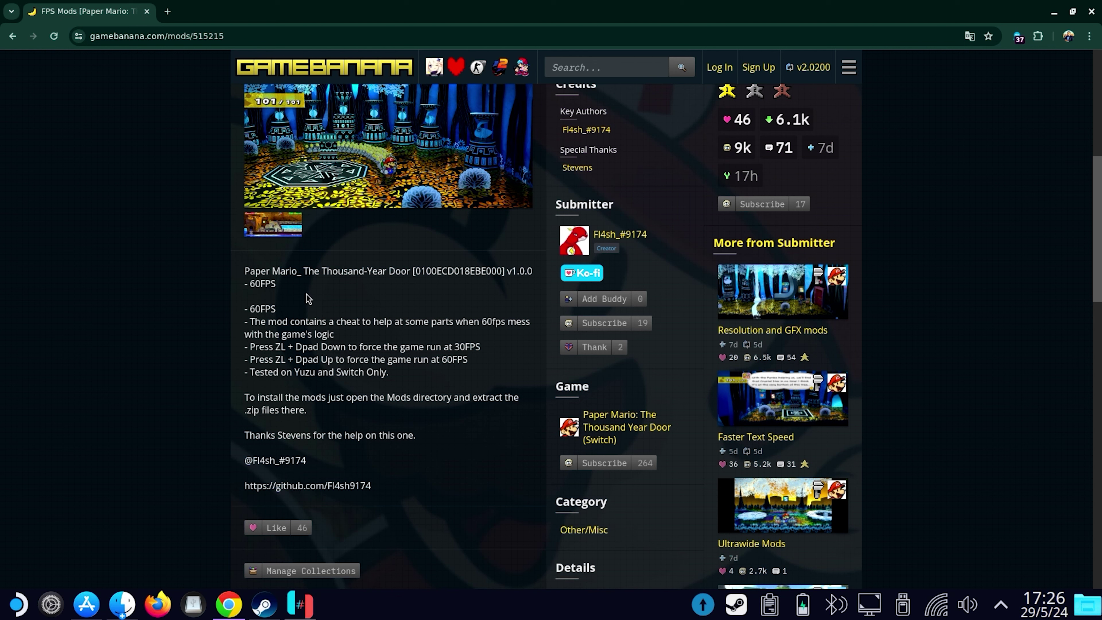
- Switch to Ryujinx to check the version of Paper Mario: La puerta milenaria, and return to the FPS Mods page
left_click(300, 604)
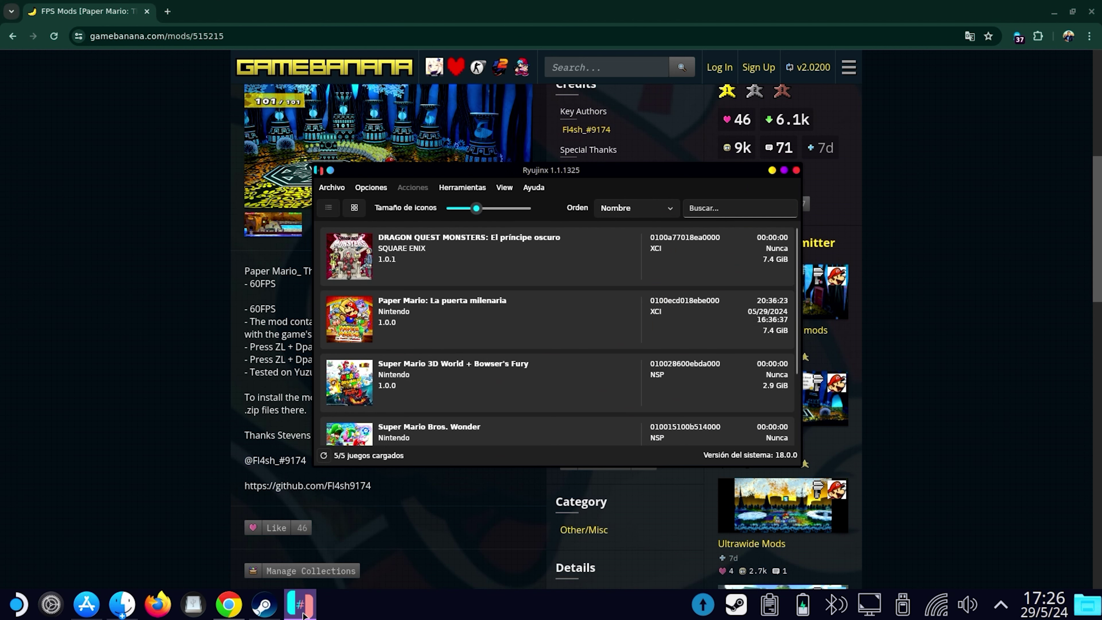
left_click(303, 614)
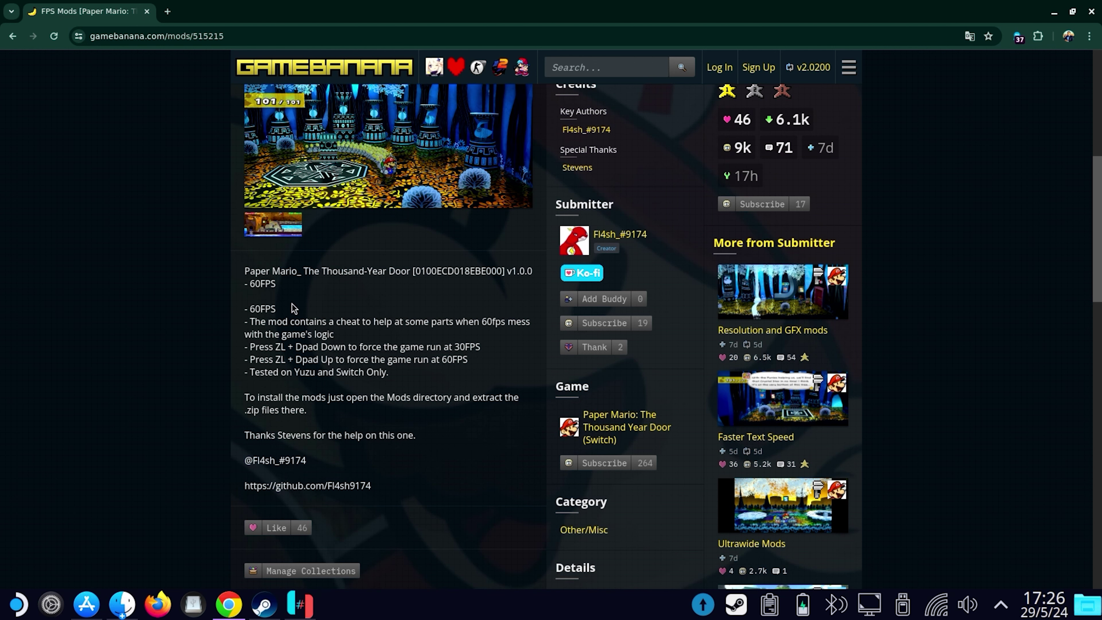
mouse_move(314, 616)
left_click(314, 616)
- Download 60fps_v100__127e4.zip from the FPS Mods page
scroll(444, 341, "down", 5)
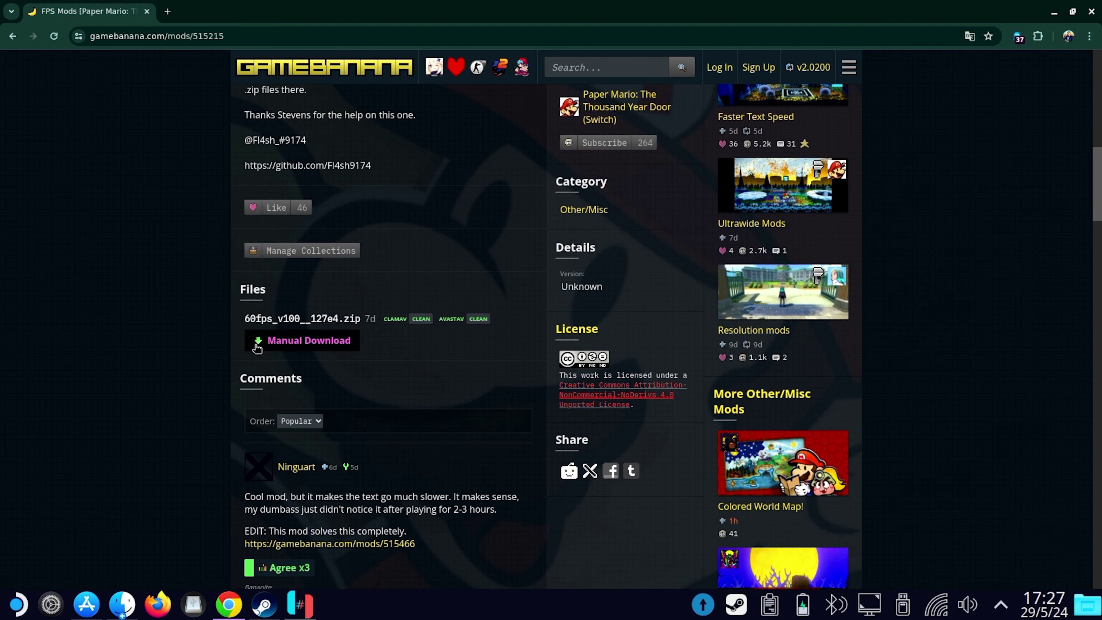
left_click(283, 347)
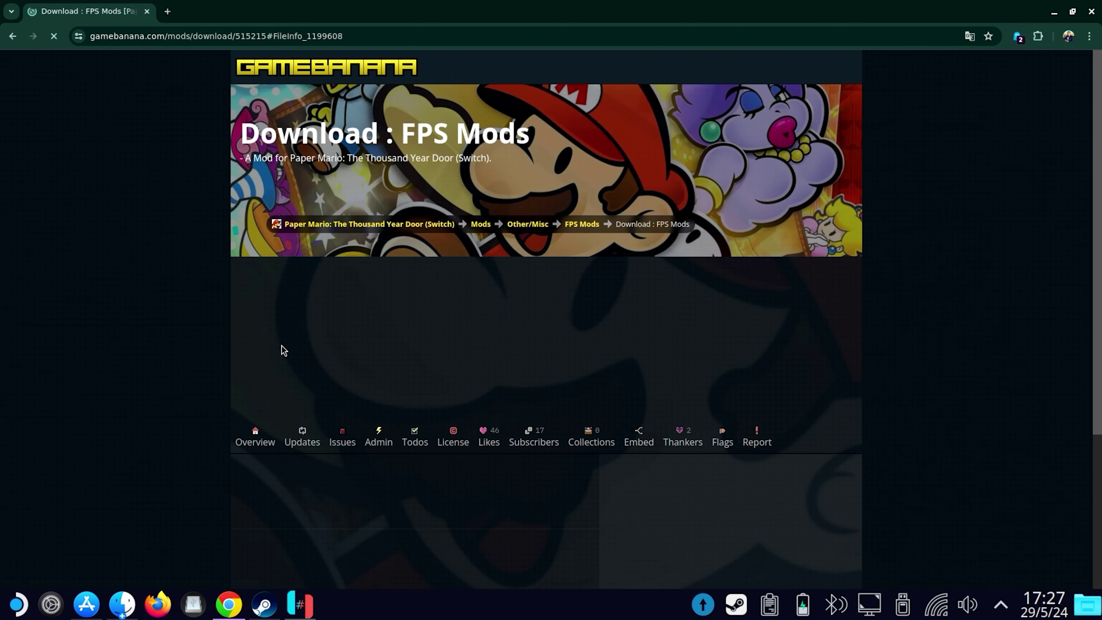
left_click(290, 197)
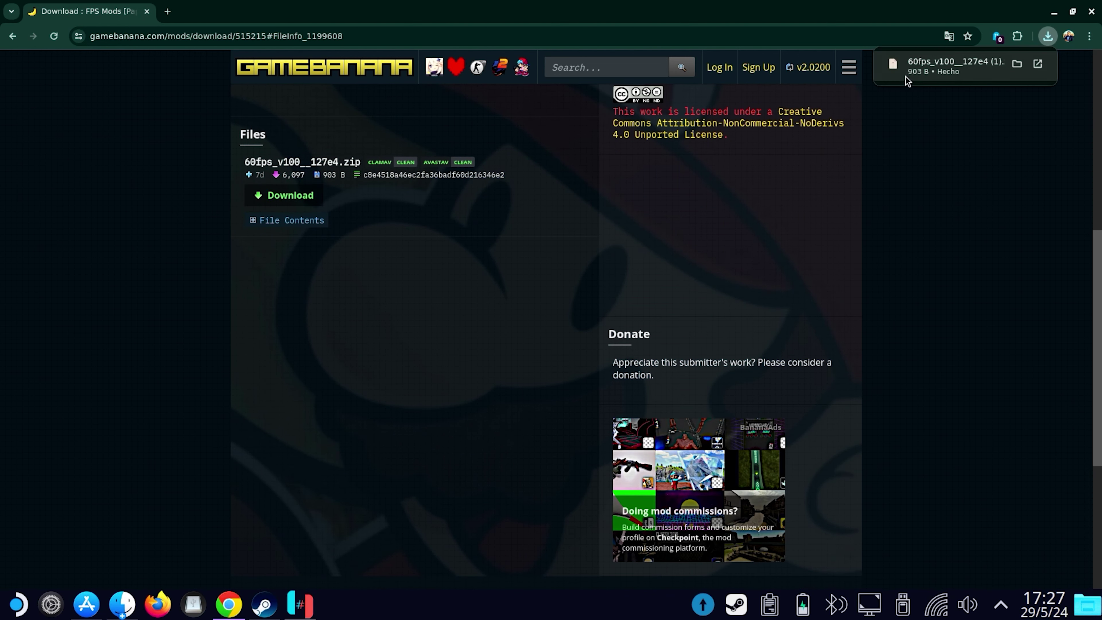
- Return to the mod list, open the Faster Text Speed page and download faster_text_speed_v100__11f6d.zip
left_click(12, 36)
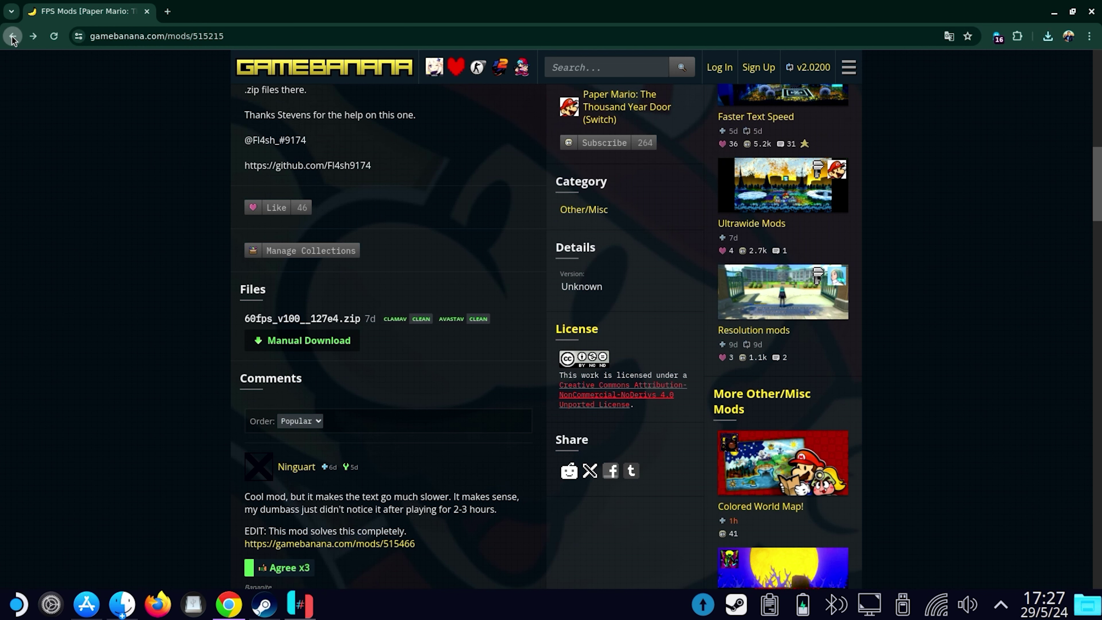
left_click(12, 37)
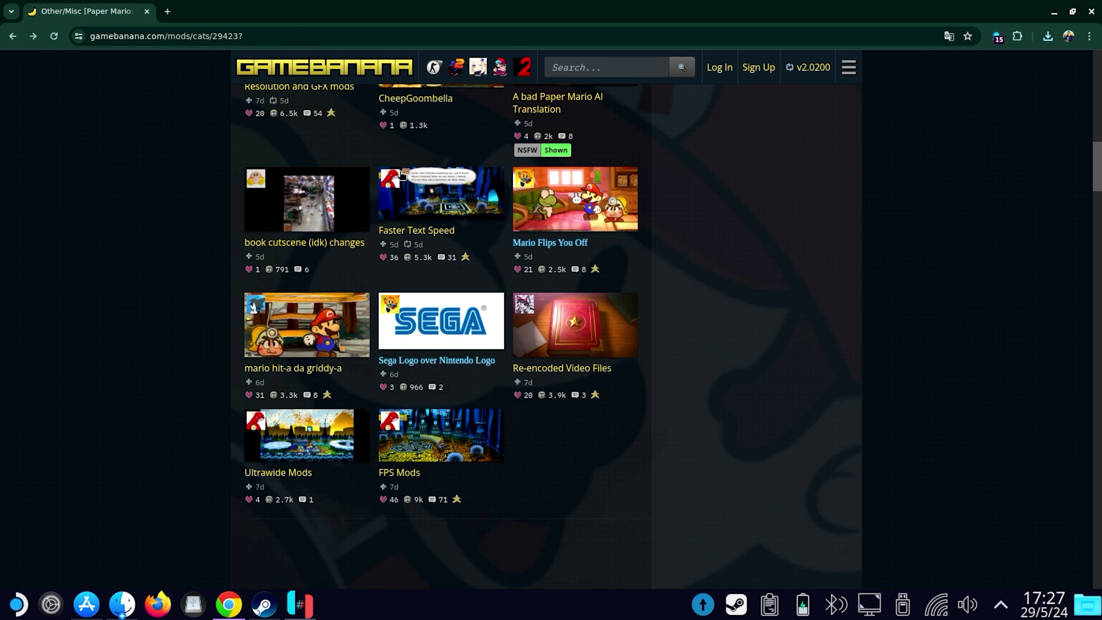
left_click(430, 231)
scroll(1086, 212, "down", 8)
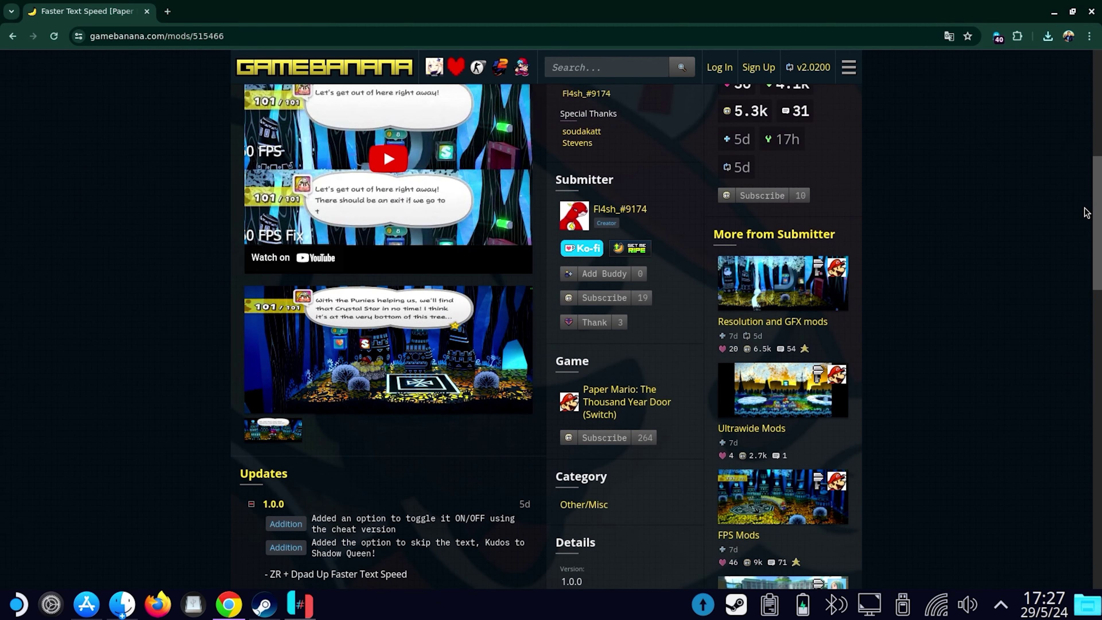
scroll(1085, 212, "down", 7)
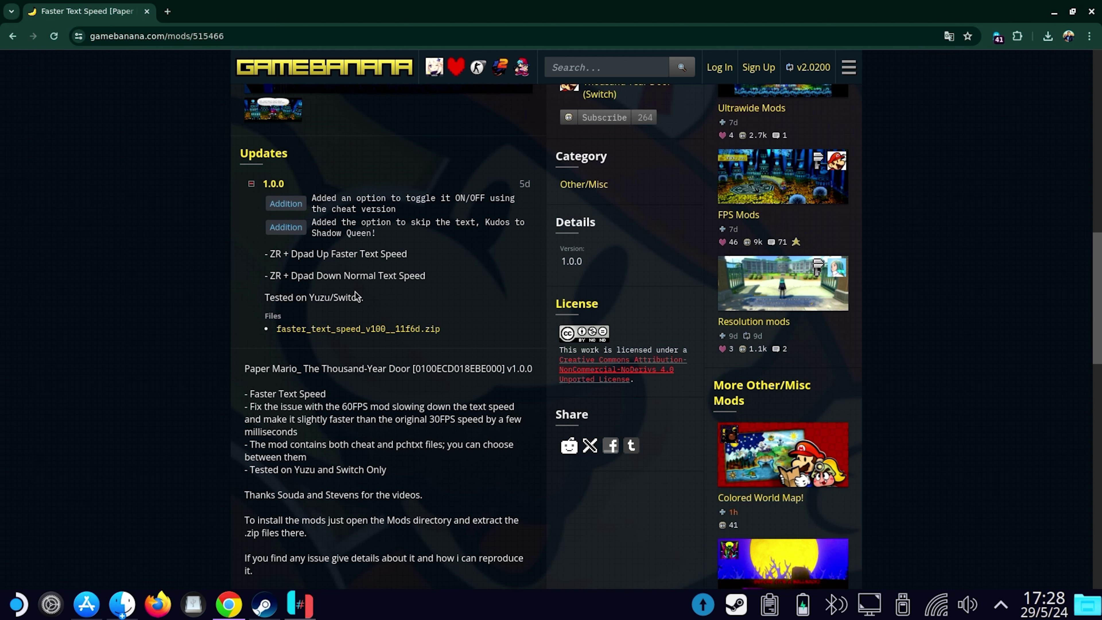
left_click_drag(1099, 286, 1098, 304)
scroll(1098, 304, "down", 10)
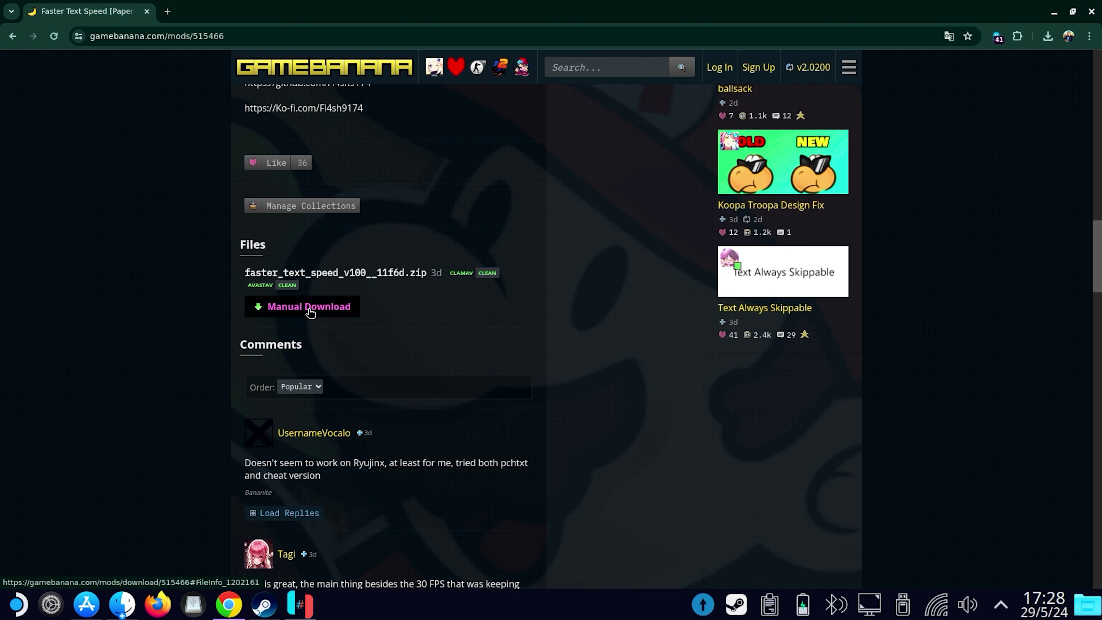
left_click(309, 312)
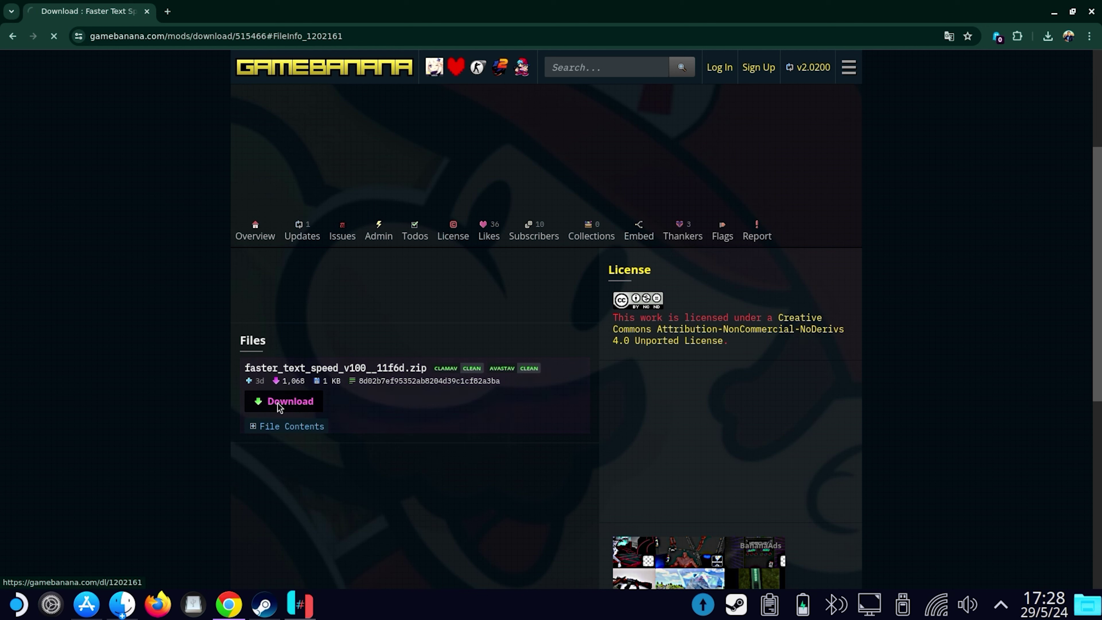
- Go back to the mod list, open the Disable SSR/AA page and download disable_aa.zip
key("alt+Left")
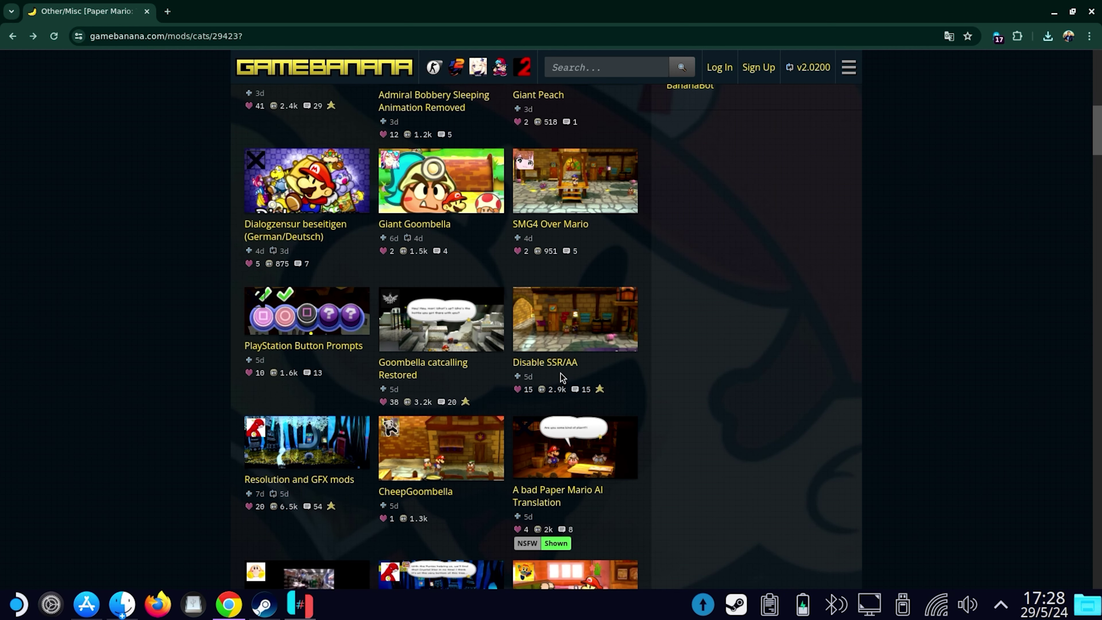
left_click(567, 363)
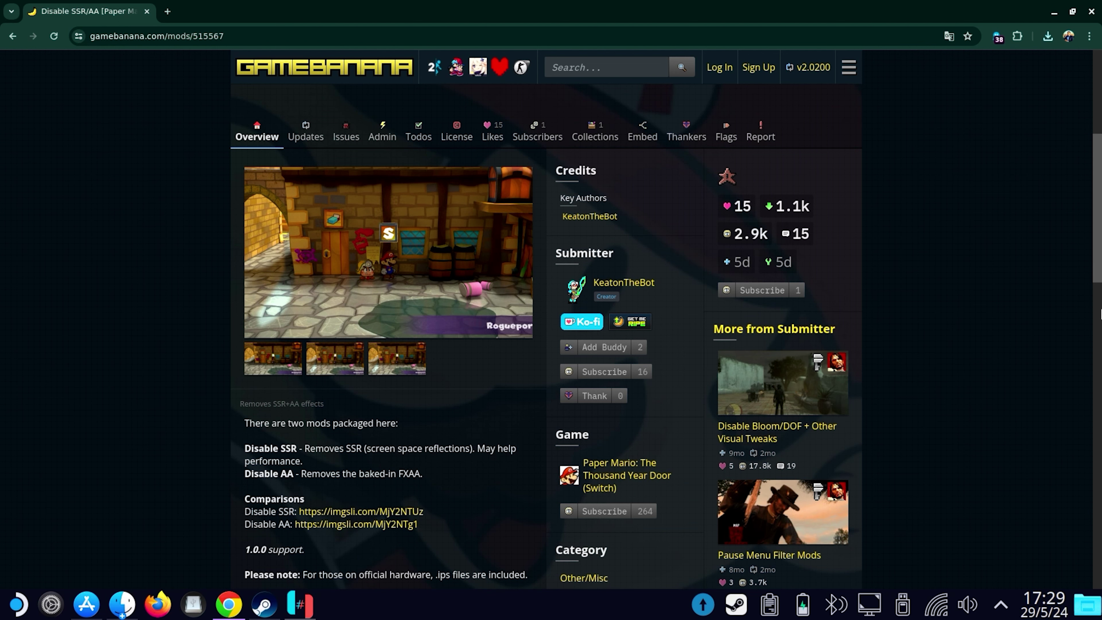
scroll(332, 453, "down", 8)
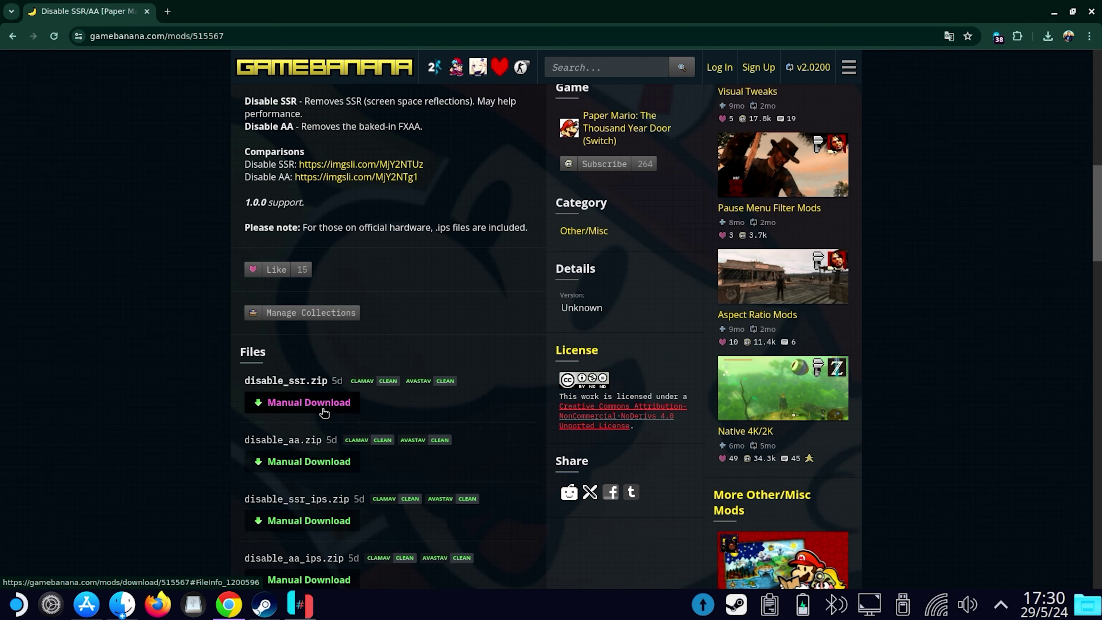
left_click(301, 463)
left_click(289, 267)
- Go to the Ultrawide Mods page and download 1610_ultrawide_v100_.zip, the 16:10 version for Steam Deck
key("alt+Left")
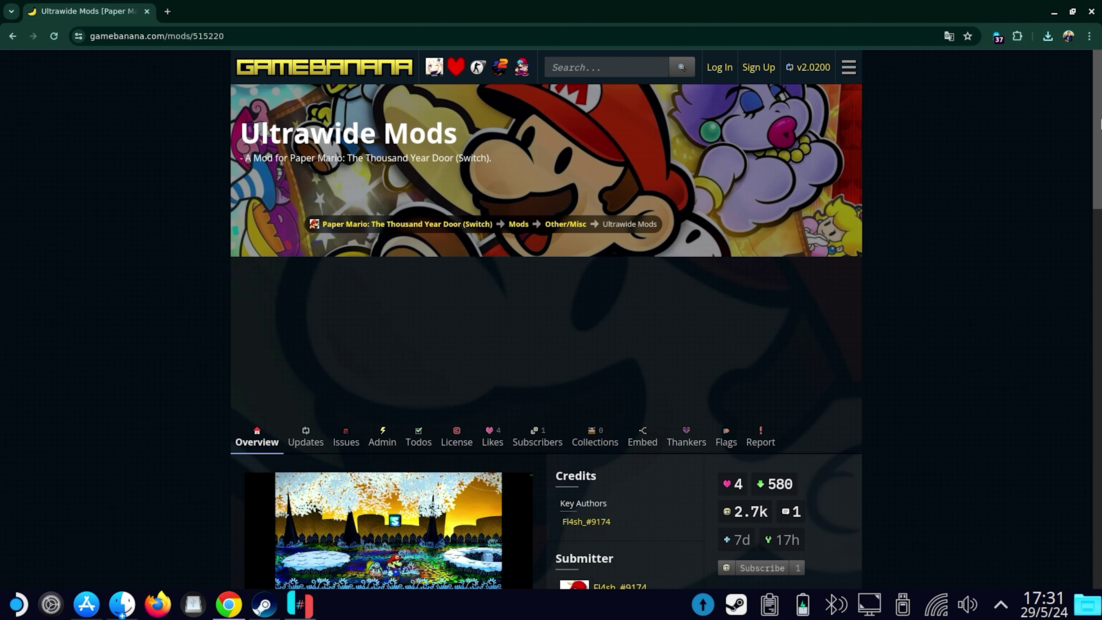
left_click_drag(1099, 124, 1093, 208)
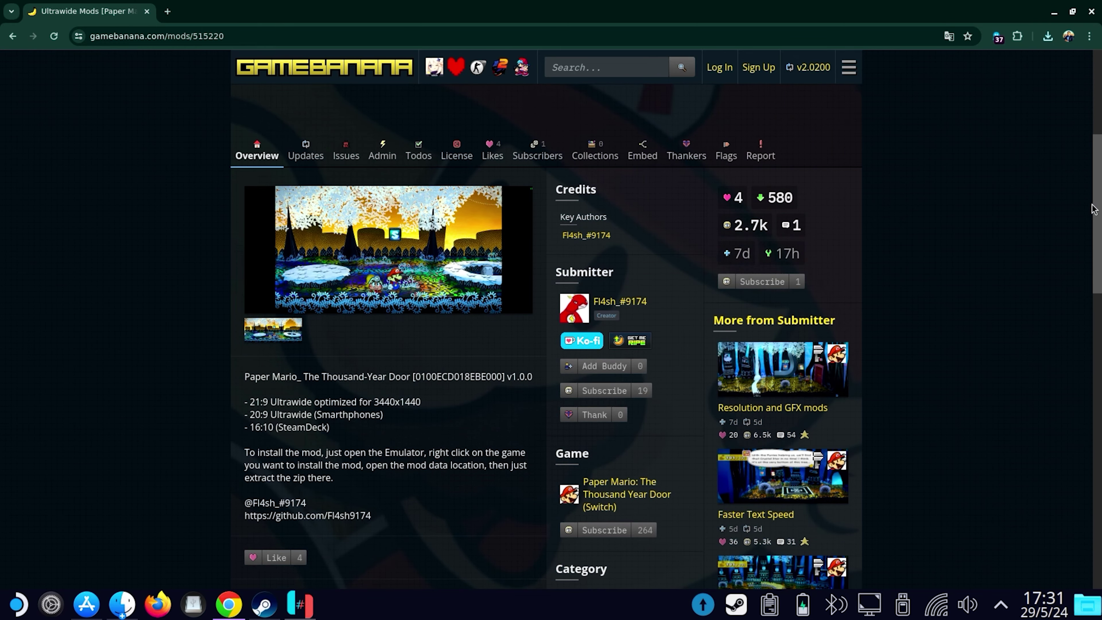
left_click_drag(246, 425, 273, 427)
scroll(388, 424, "down", 5)
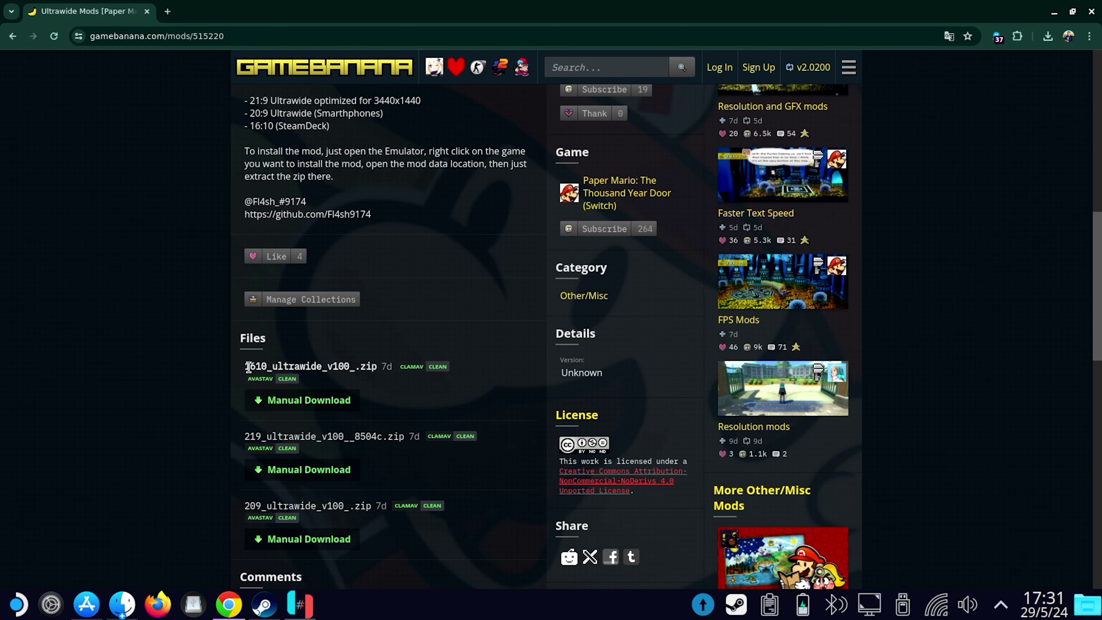
left_click(313, 402)
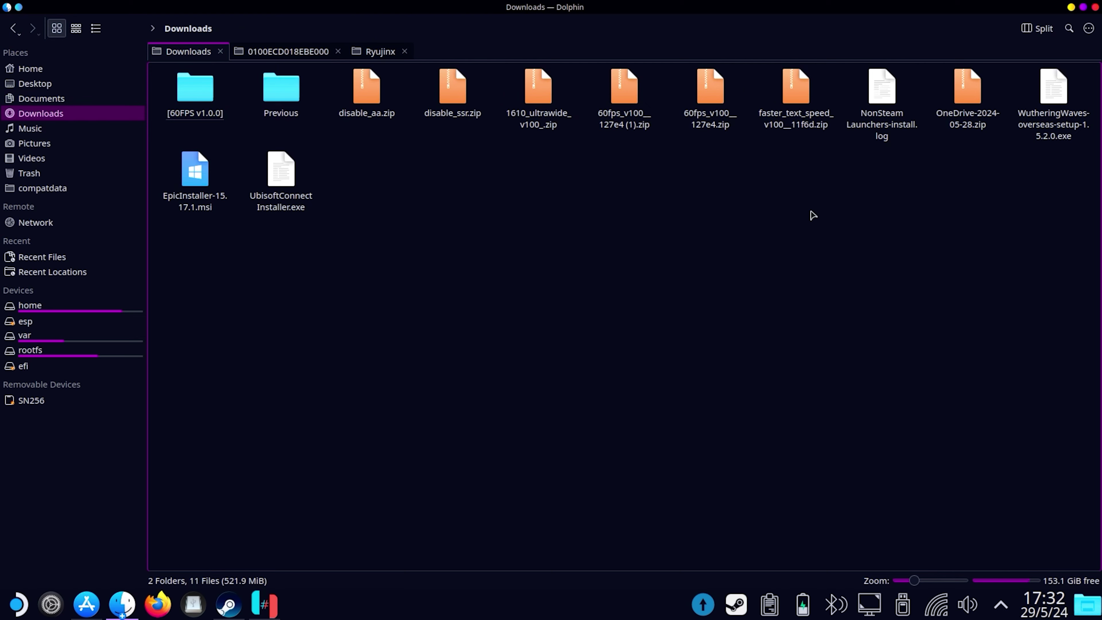
- Create a new folder named Paper Mario Mods in Downloads
right_click(415, 261)
mouse_move(507, 270)
left_click(610, 275)
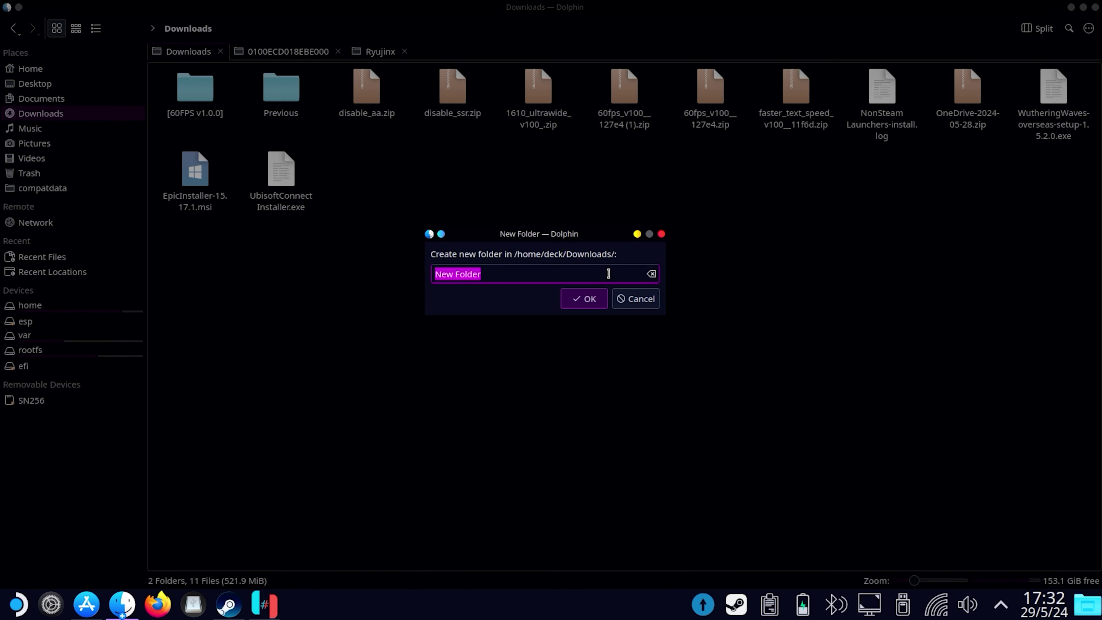
type("Paper Mario Mods")
key("Return")
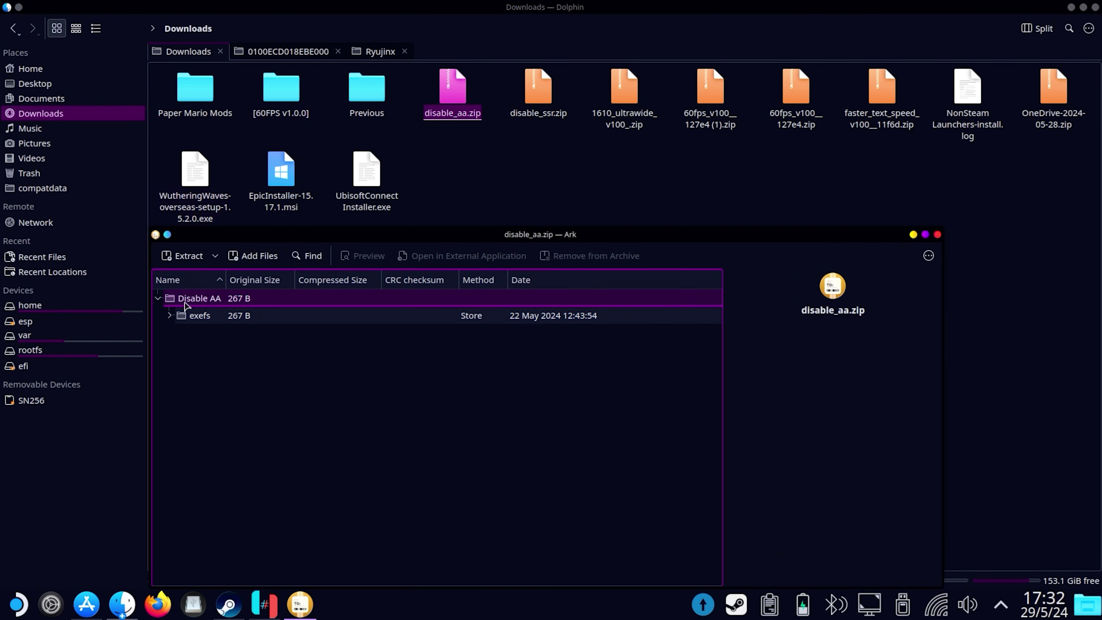
- Extract the Disable AA folder from disable_aa.zip into Paper Mario Mods, and extract the mod folder from disable_ssr.zip as well
left_click(172, 298)
left_click(158, 298)
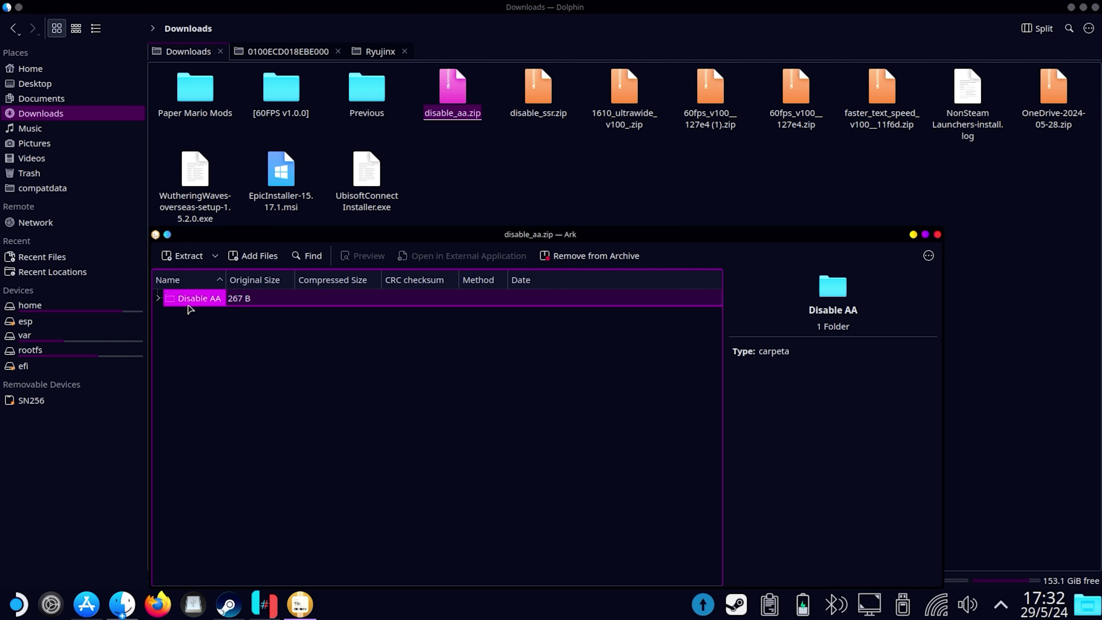
left_click_drag(214, 102, 208, 96)
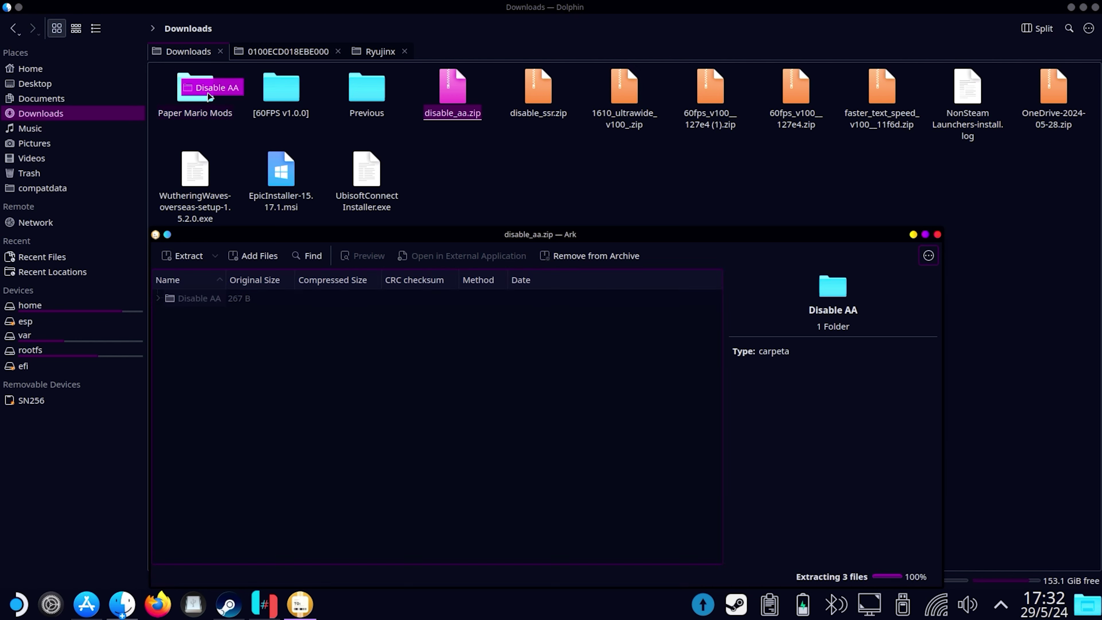
double_click(542, 93)
left_click_drag(201, 298, 290, 241)
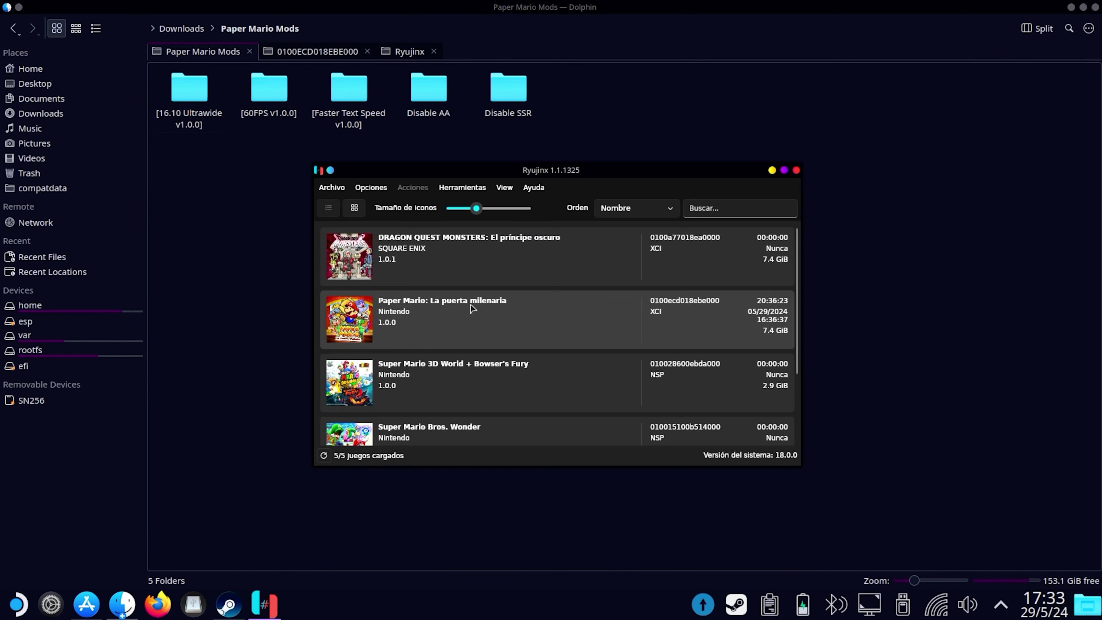
- In Ryujinx, add the mods from Downloads/Paper Mario Mods to Paper Mario: La puerta milenaria, check the mod list and save it
right_click(481, 320)
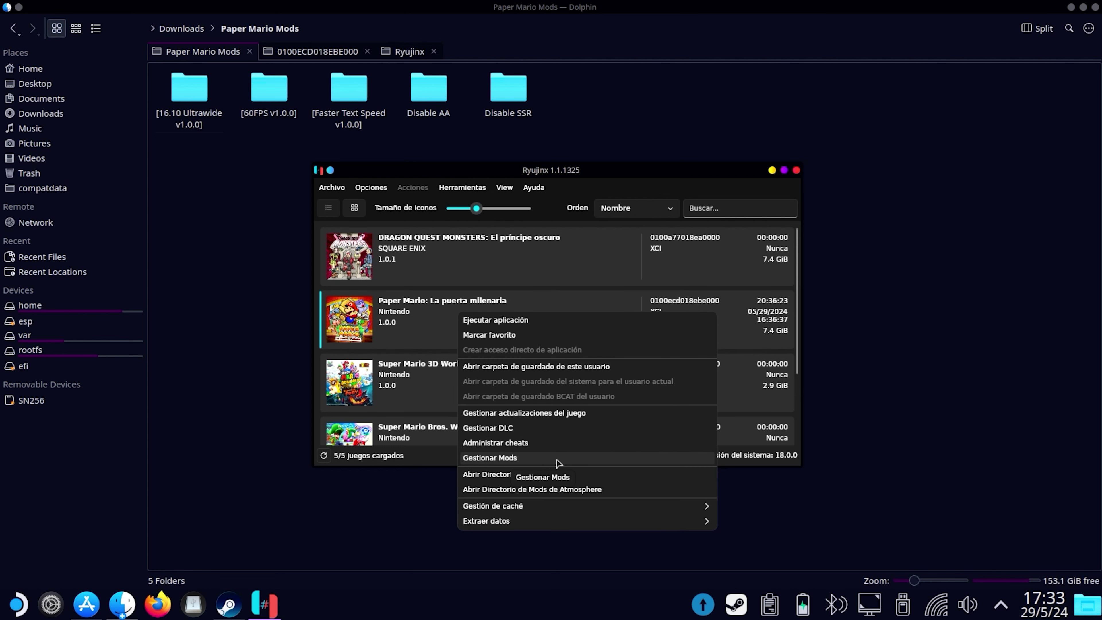
left_click(507, 458)
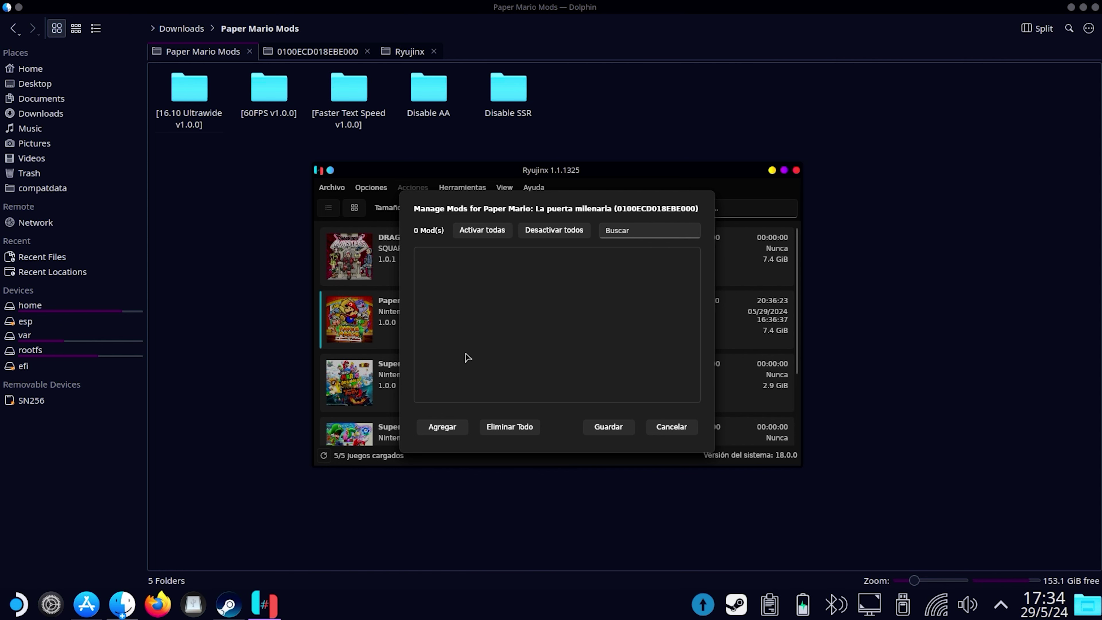
left_click(435, 428)
left_click(349, 280)
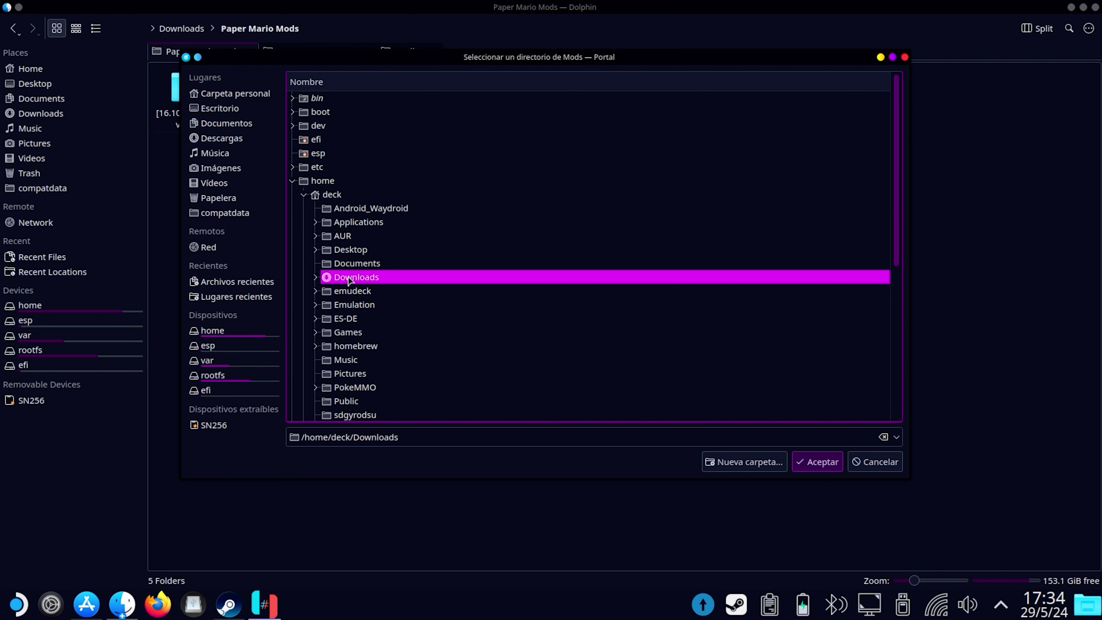
left_click(357, 305)
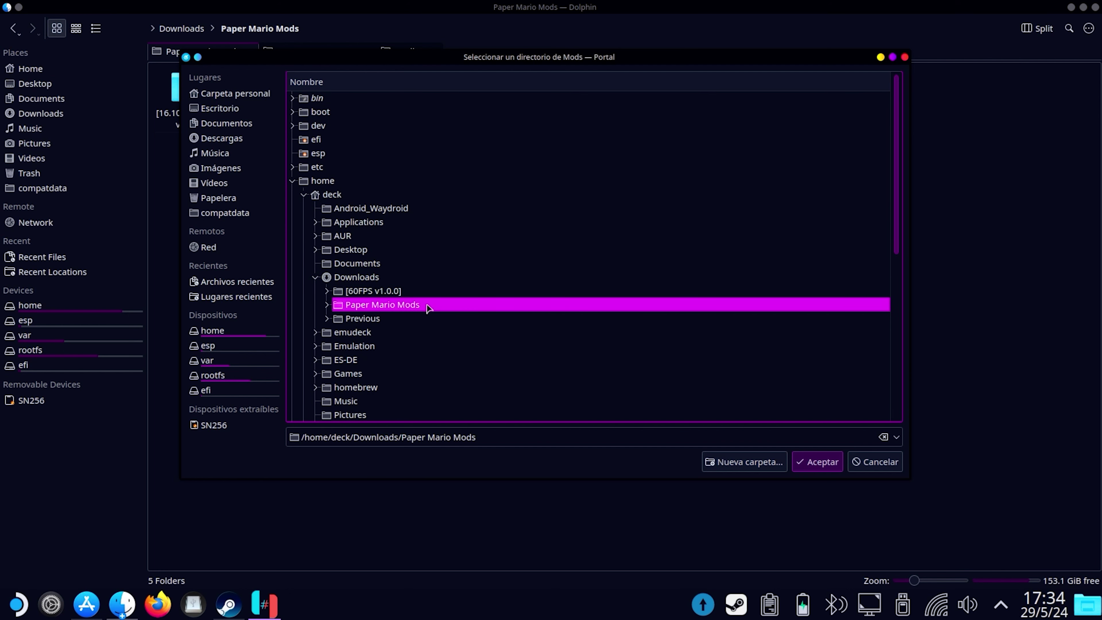
left_click(817, 462)
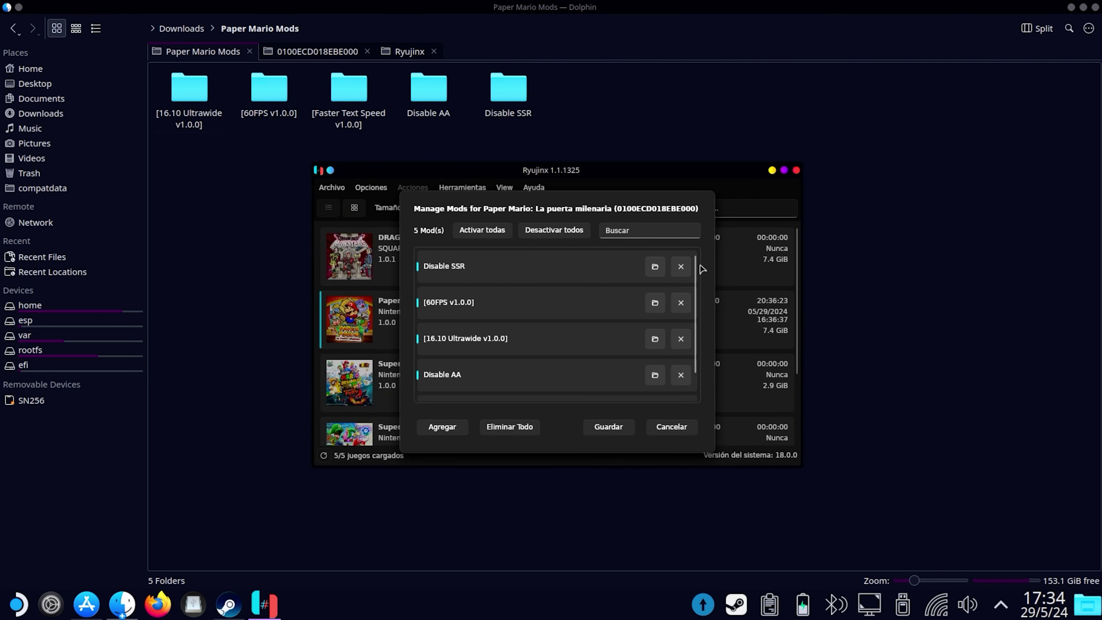
scroll(697, 290, "down", 1)
scroll(692, 312, "up", 1)
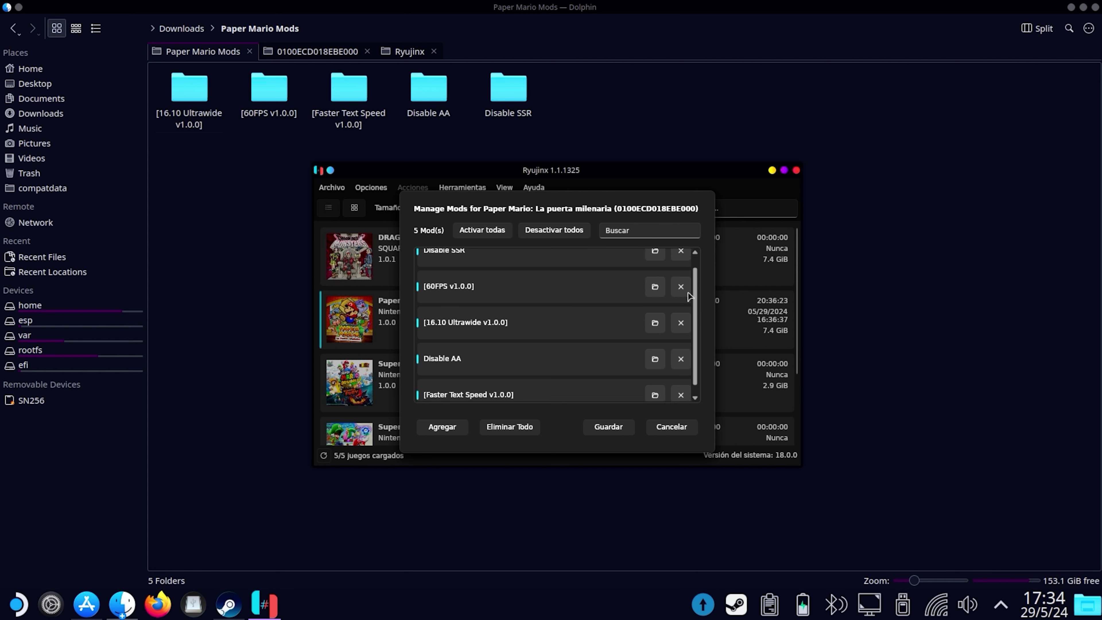
scroll(687, 335, "down", 1)
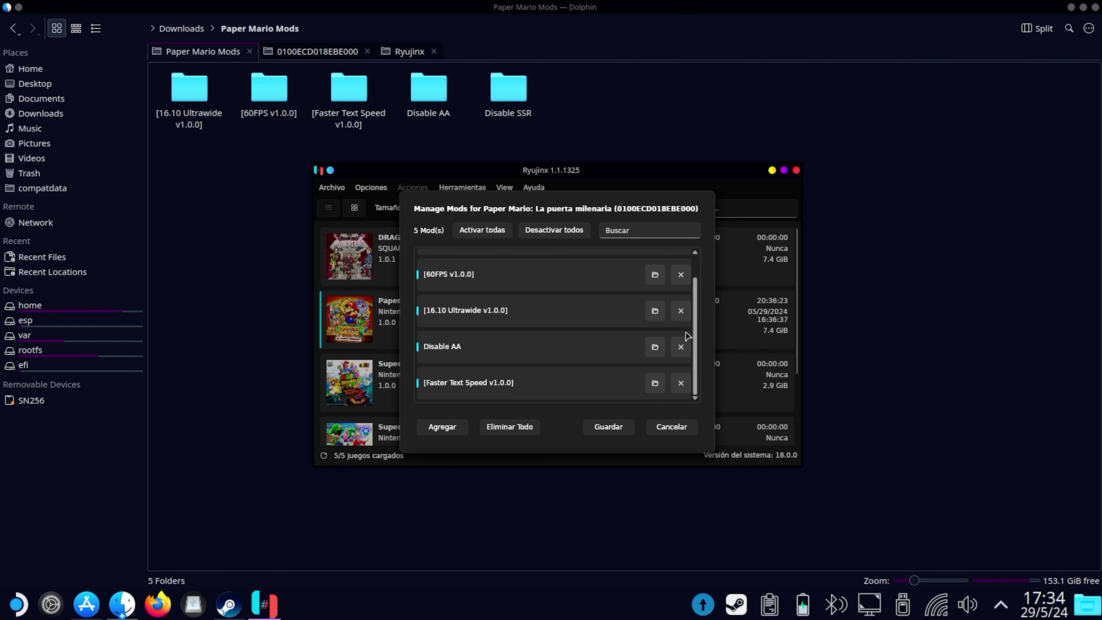
left_click(609, 426)
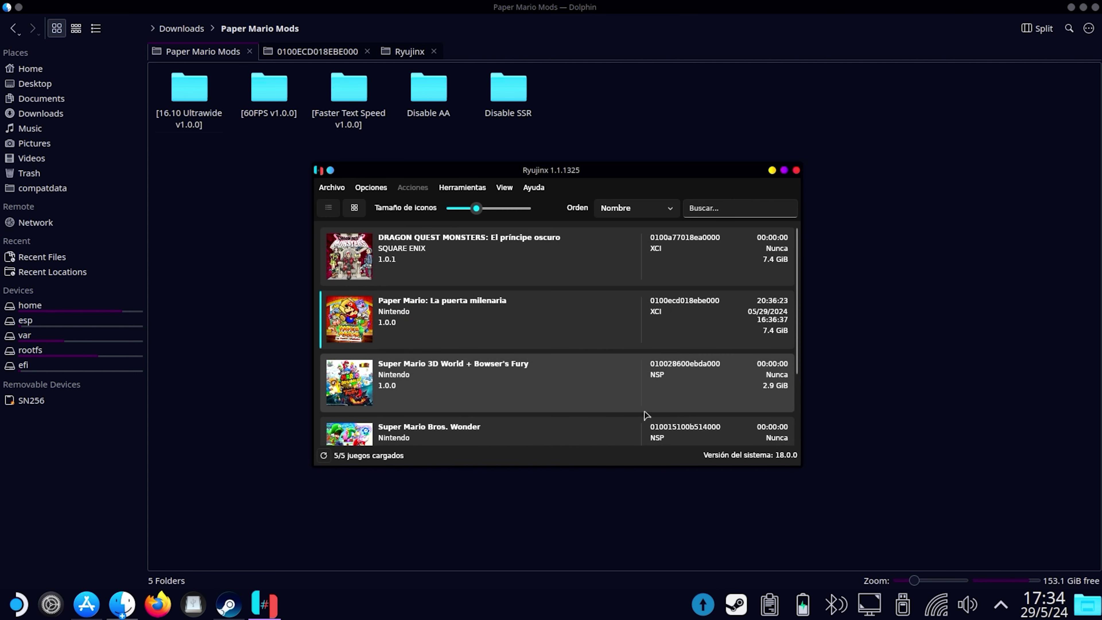
- Try disabling the 60FPS v1.0.0 and Faster Text Speed v1.0.0 mods for Paper Mario, closing the mod manager without saving
right_click(523, 316)
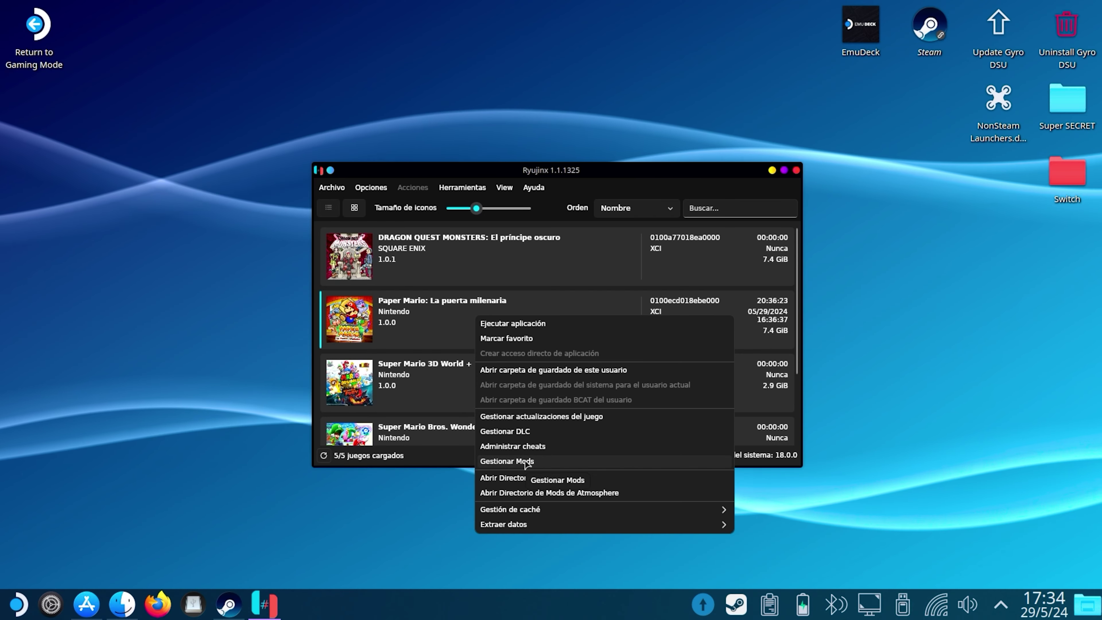
left_click(524, 461)
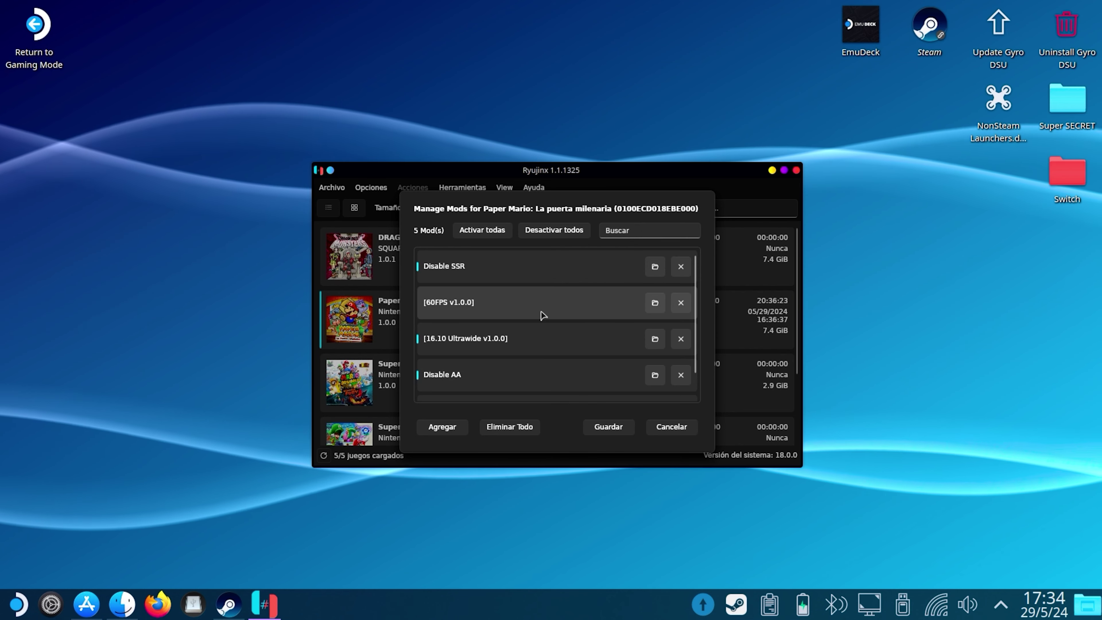
scroll(545, 315, "down", 1)
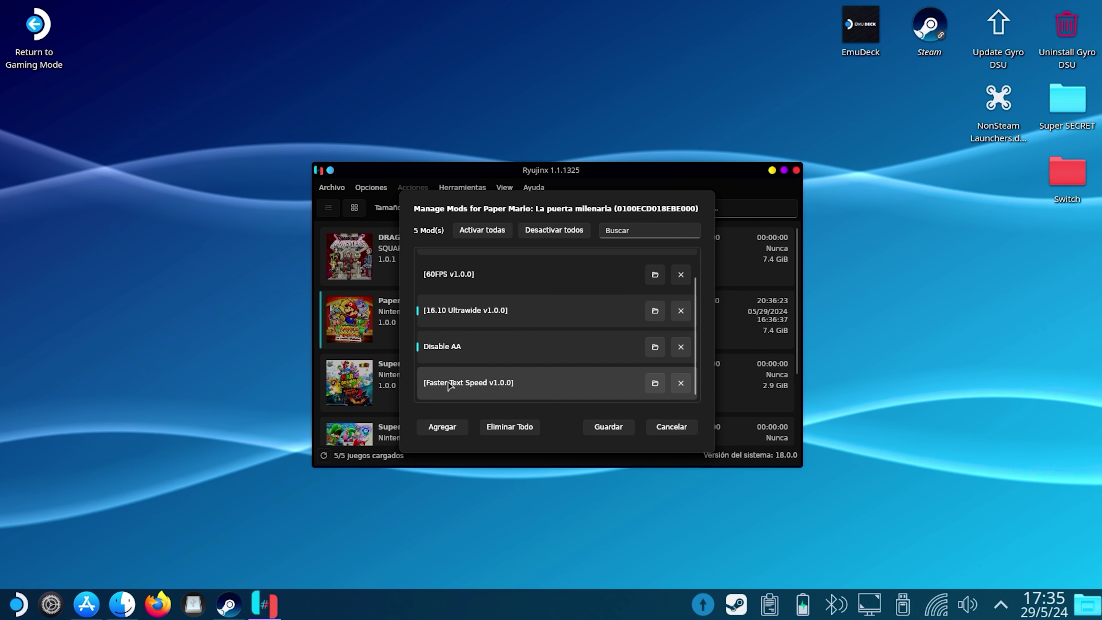
left_click(670, 425)
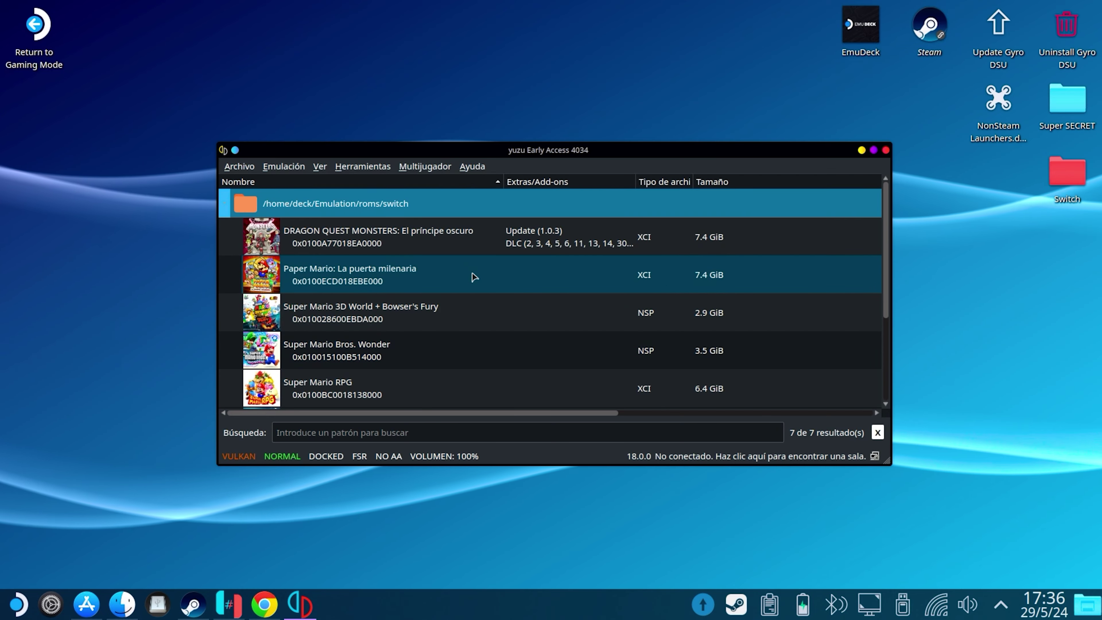
- In yuzu, open the mods location of Paper Mario: La puerta milenaria and copy the five folders from Paper Mario Mods into it
right_click(477, 272)
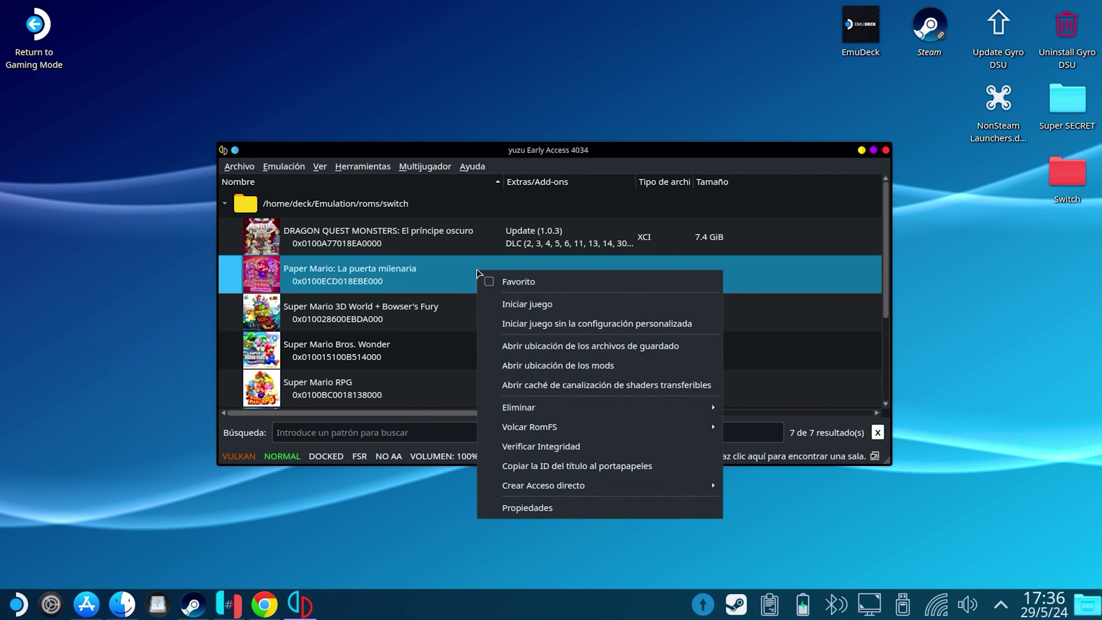
left_click(537, 365)
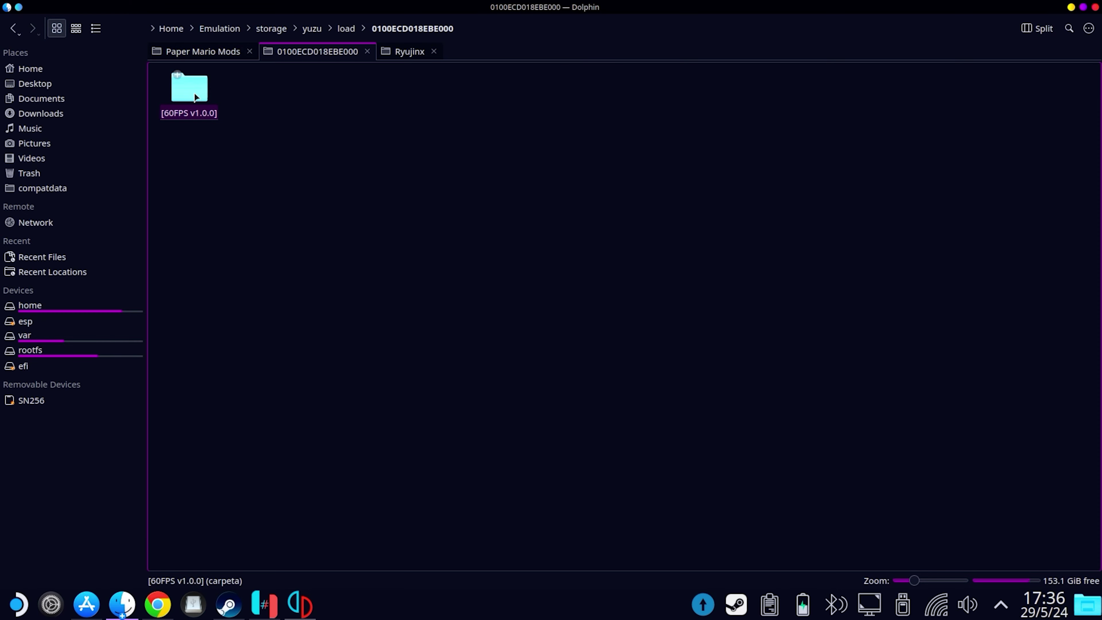
key("ctrl+shift+Tab")
left_click_drag(627, 141, 198, 85)
right_click(198, 85)
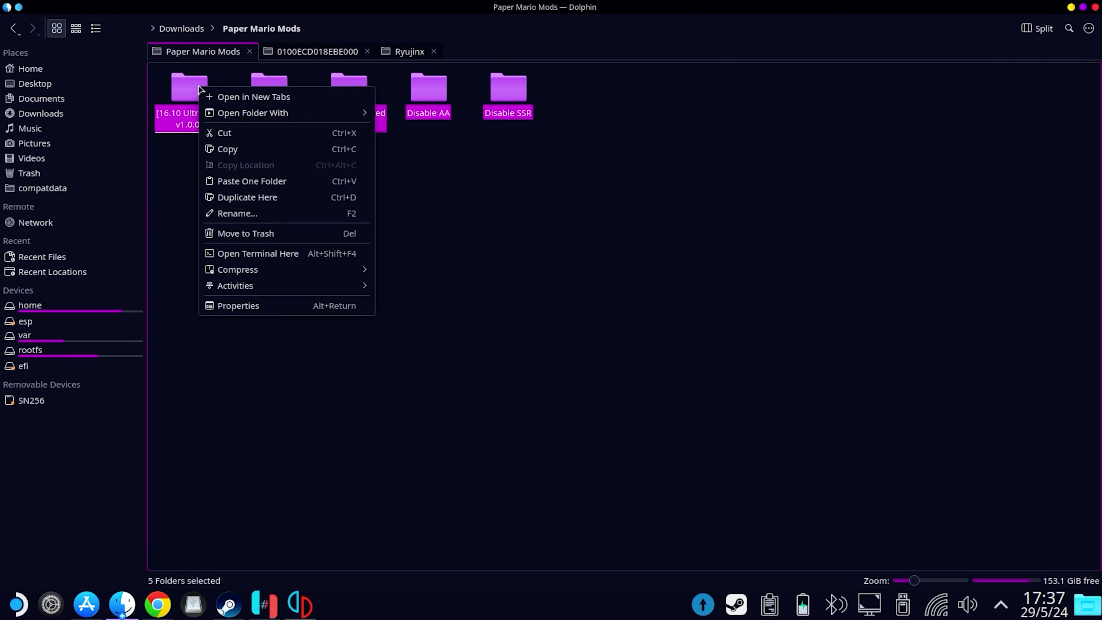
left_click(250, 150)
left_click(323, 51)
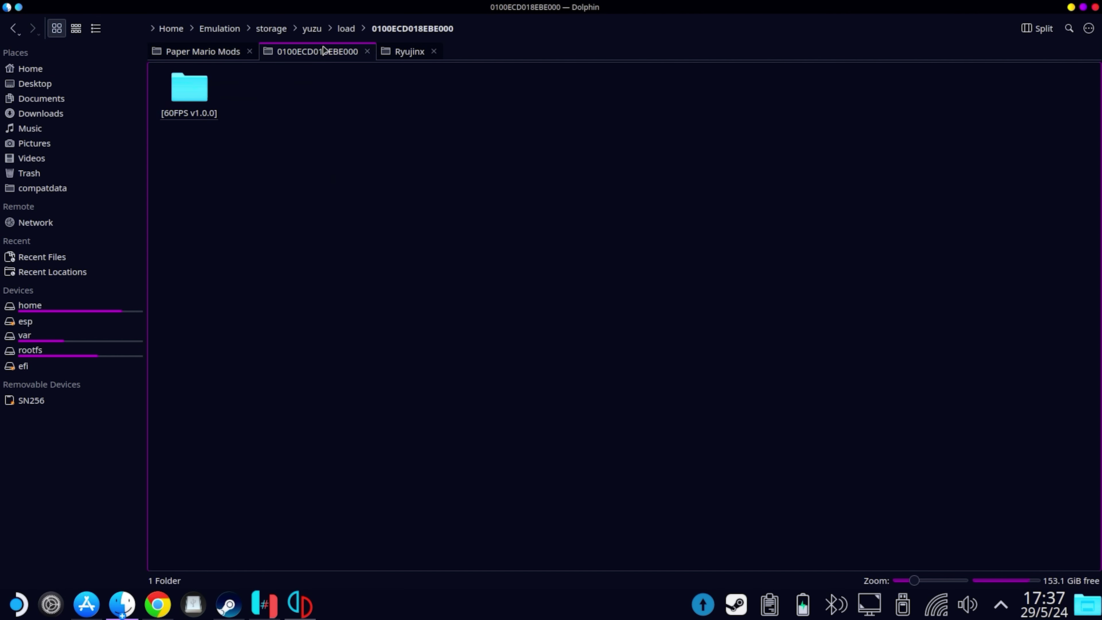
right_click(283, 115)
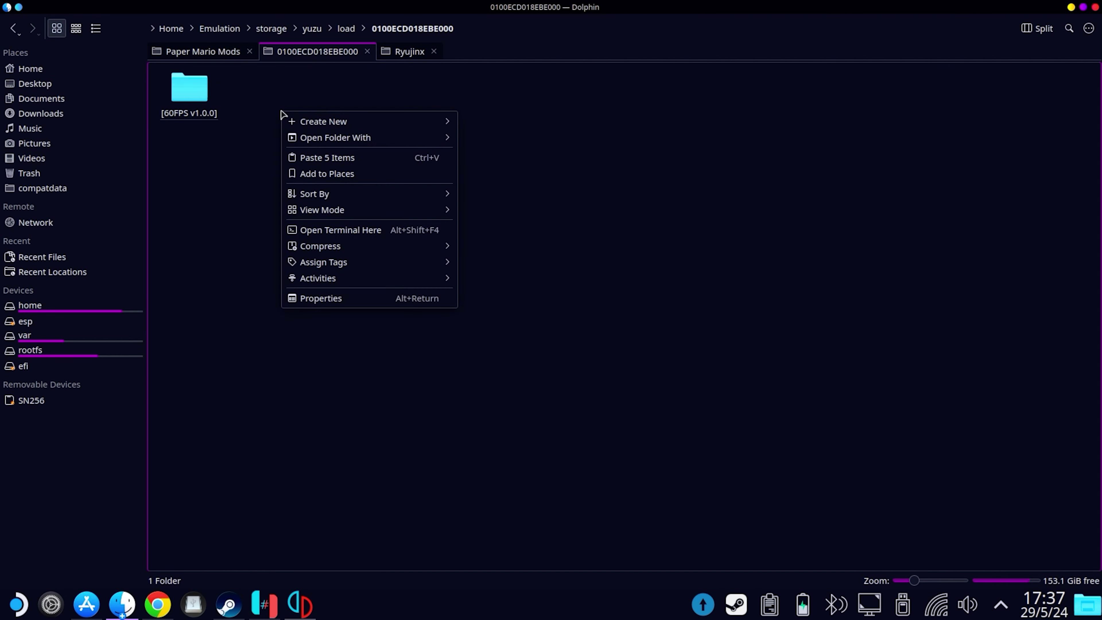
left_click(321, 158)
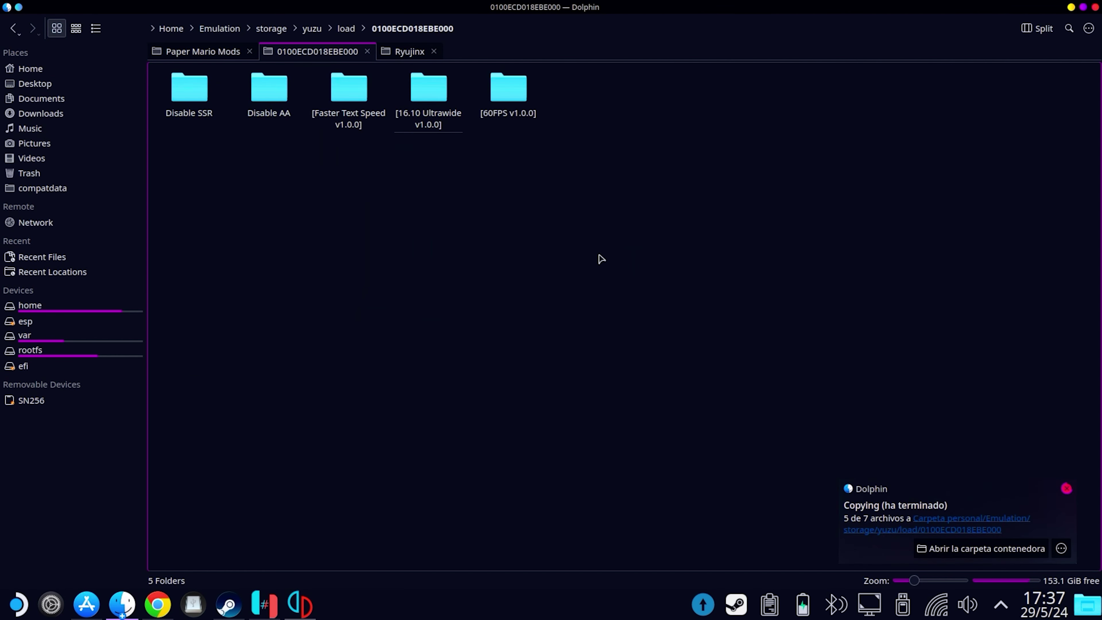
left_click(1096, 7)
- Disable the 60FPS v1.0.0 add-on in yuzu's properties for Paper Mario: La puerta milenaria and save the change
right_click(502, 276)
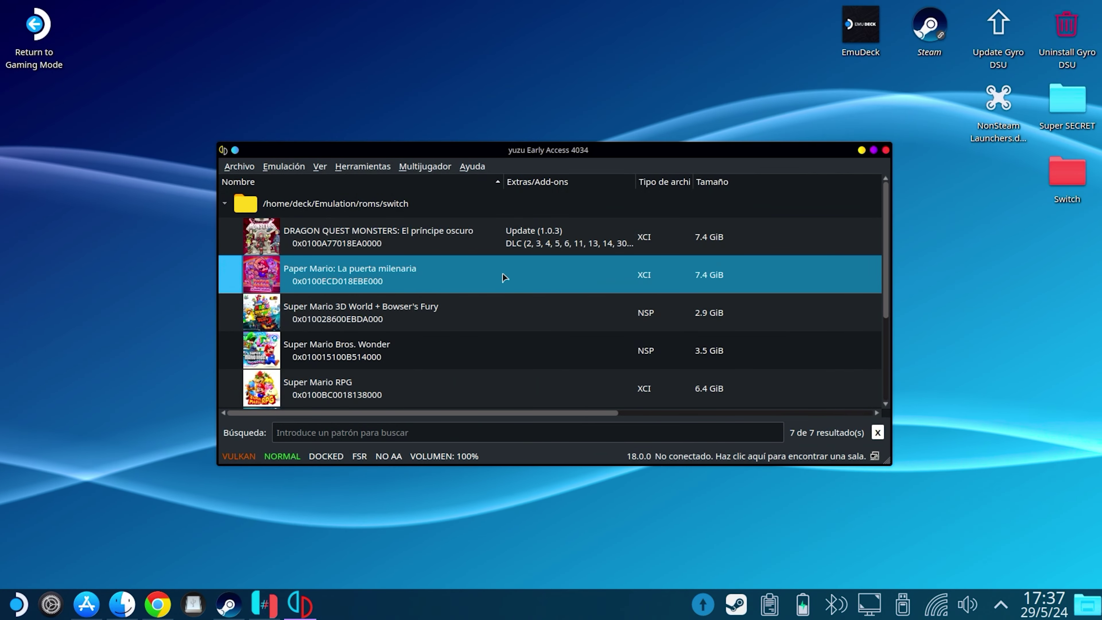
left_click(555, 509)
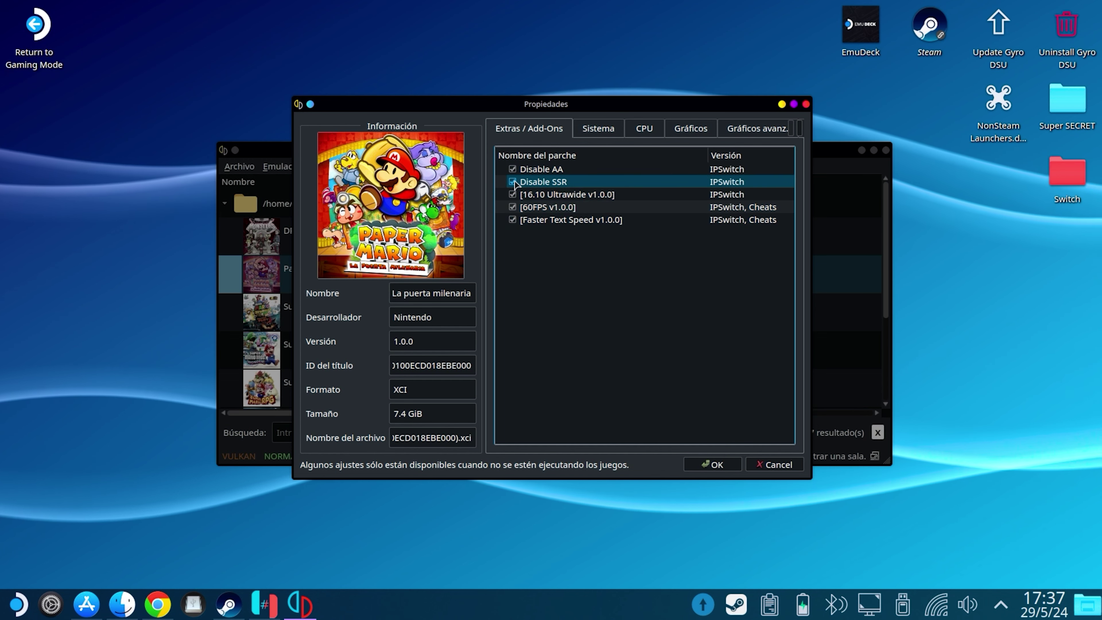
left_click(512, 208)
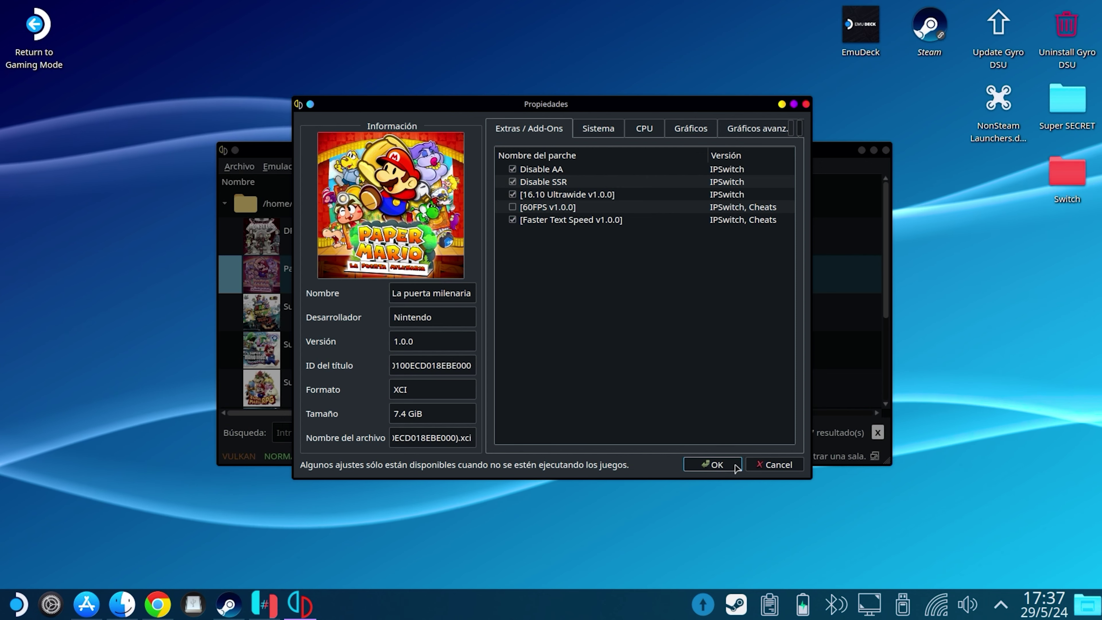
left_click(731, 469)
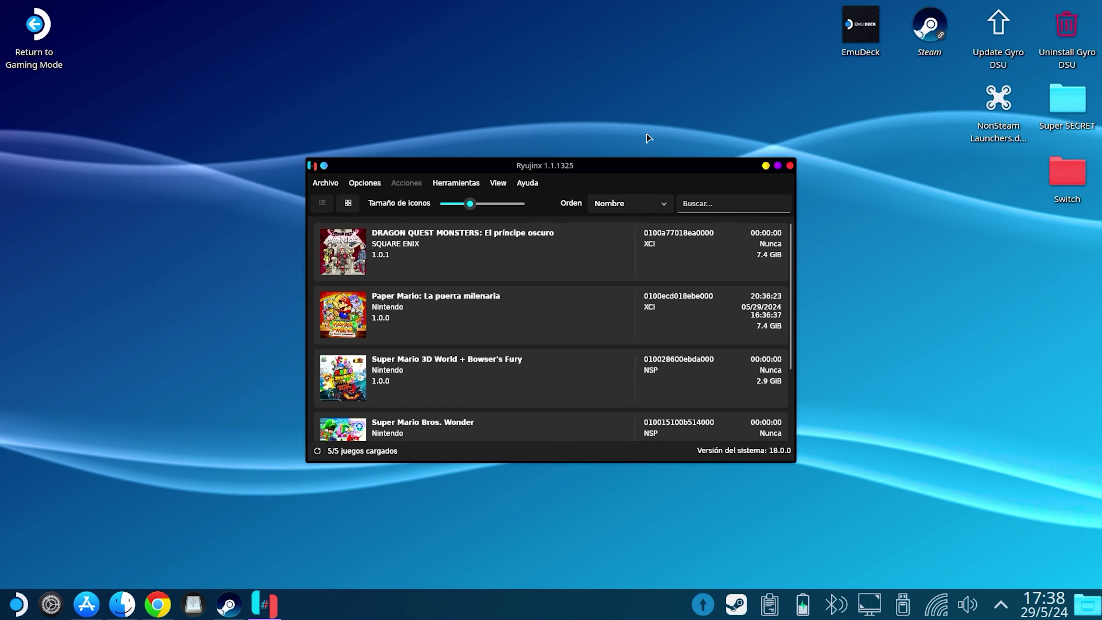